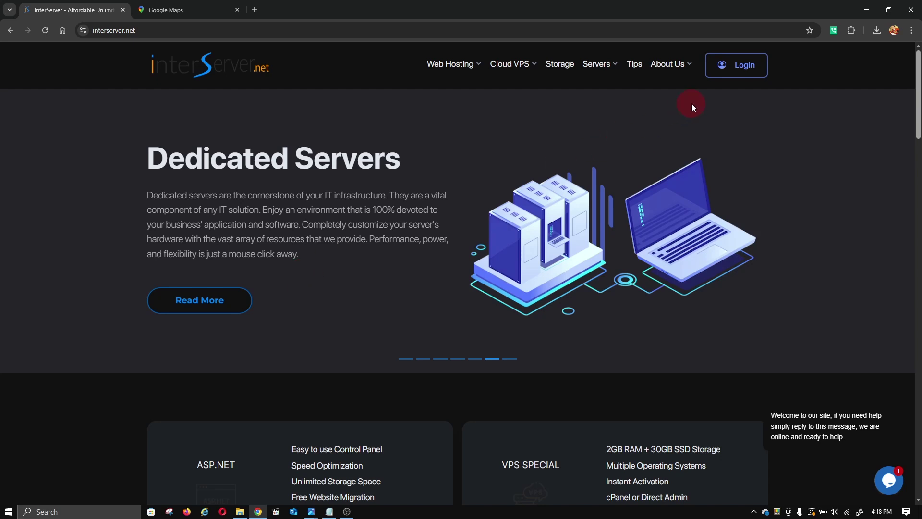
# - Sign in to the InterServer client account with the account e-mail and password
pyautogui.click(722, 73)
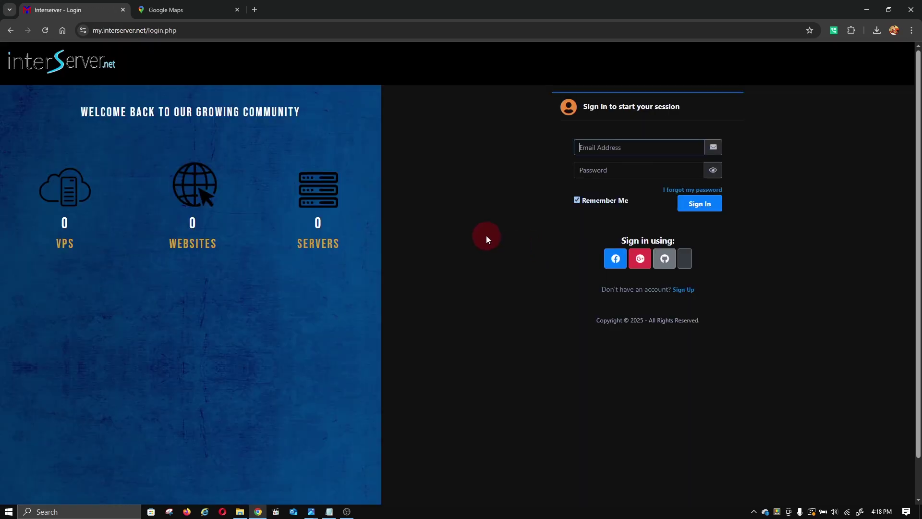
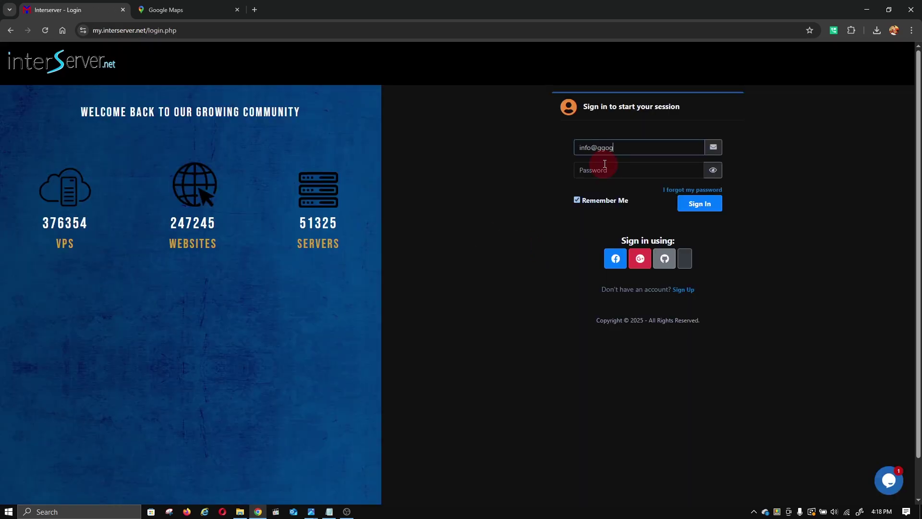
pyautogui.click(605, 164)
pyautogui.write('•••')
pyautogui.click(713, 169)
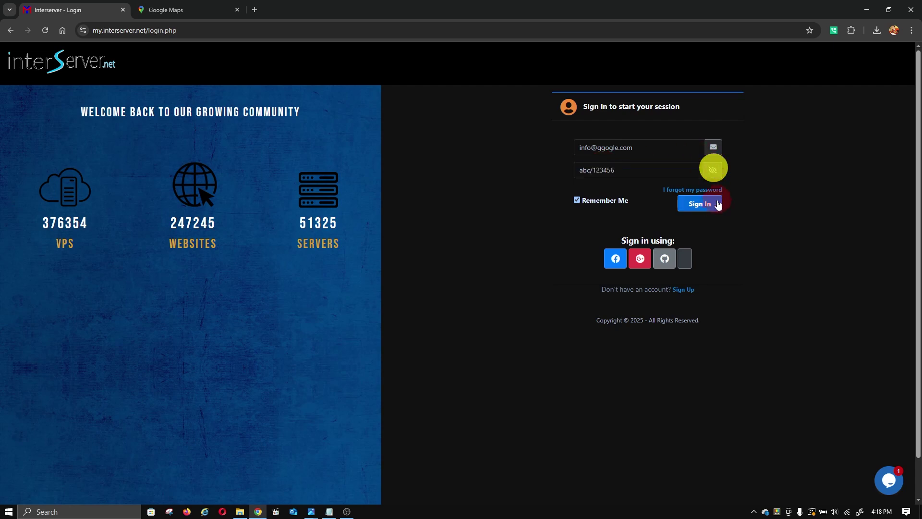
pyautogui.click(705, 205)
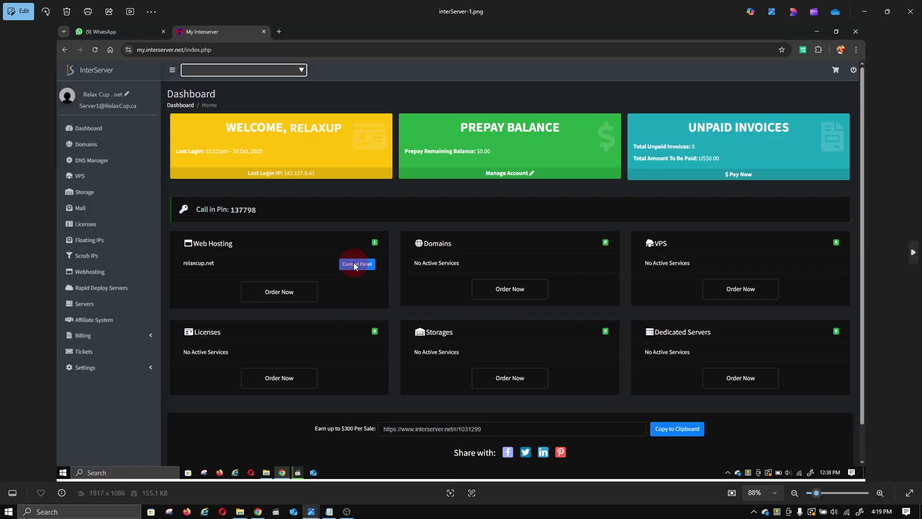
pyautogui.click(308, 510)
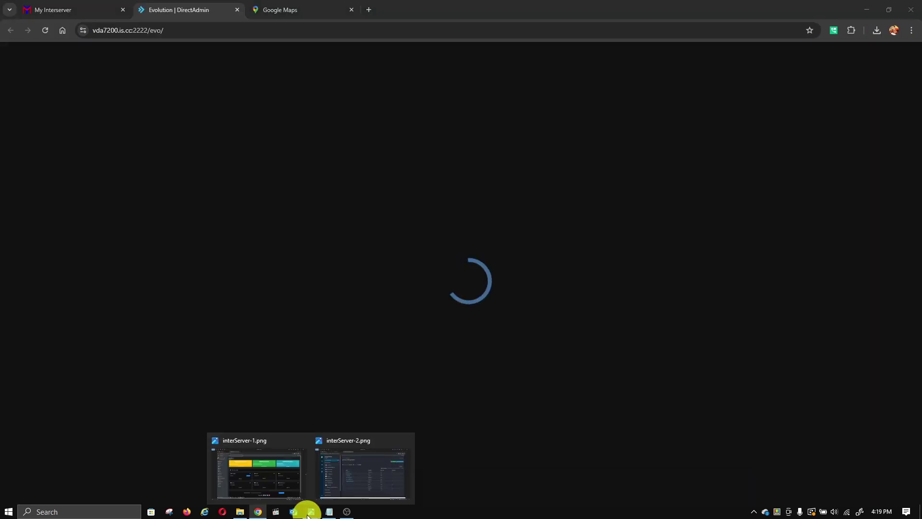
# - Open the Domain Setup page under Account Manager in DirectAdmin
pyautogui.click(254, 510)
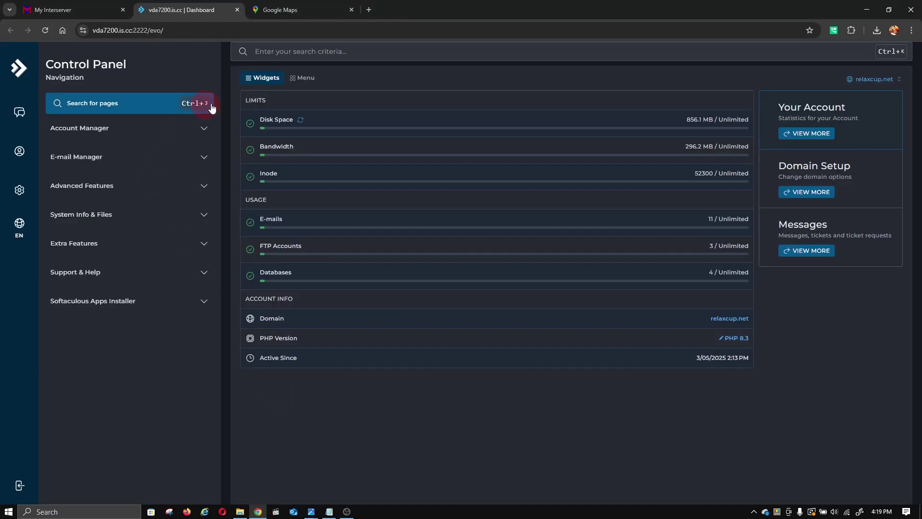
pyautogui.click(306, 77)
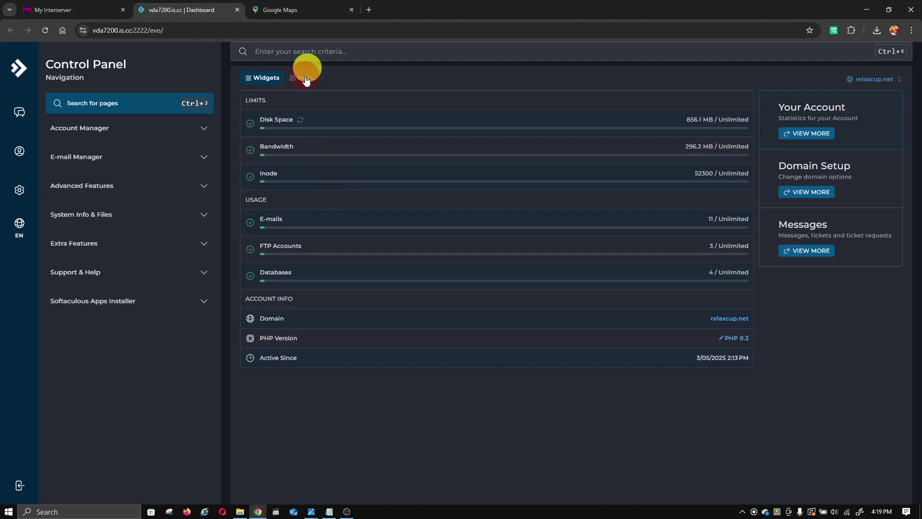
pyautogui.click(266, 78)
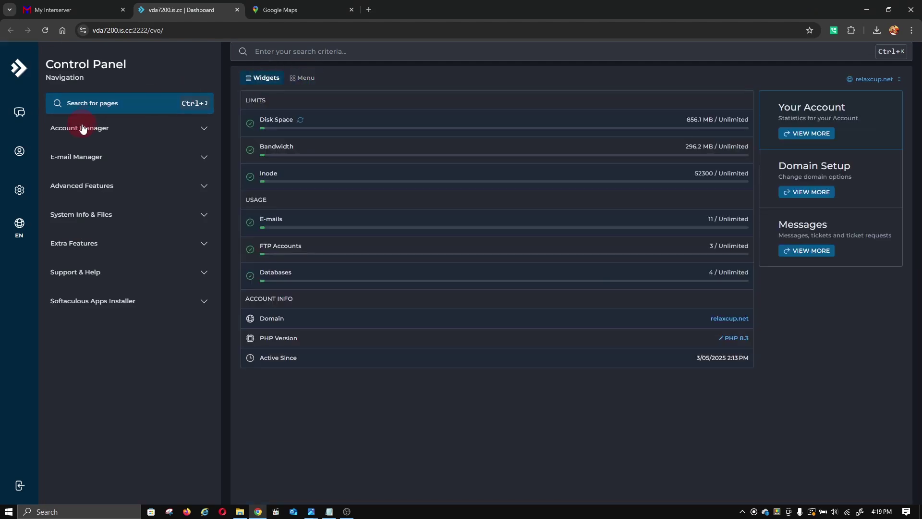
pyautogui.click(104, 128)
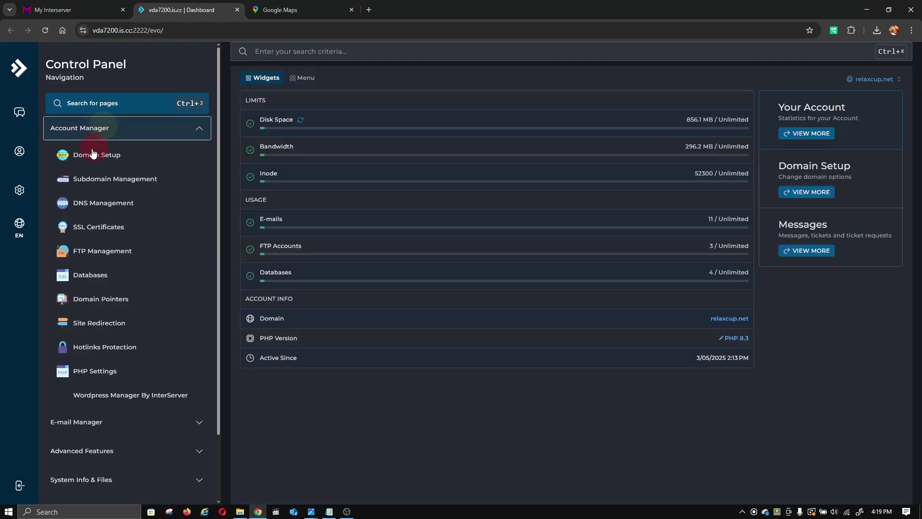
pyautogui.click(74, 161)
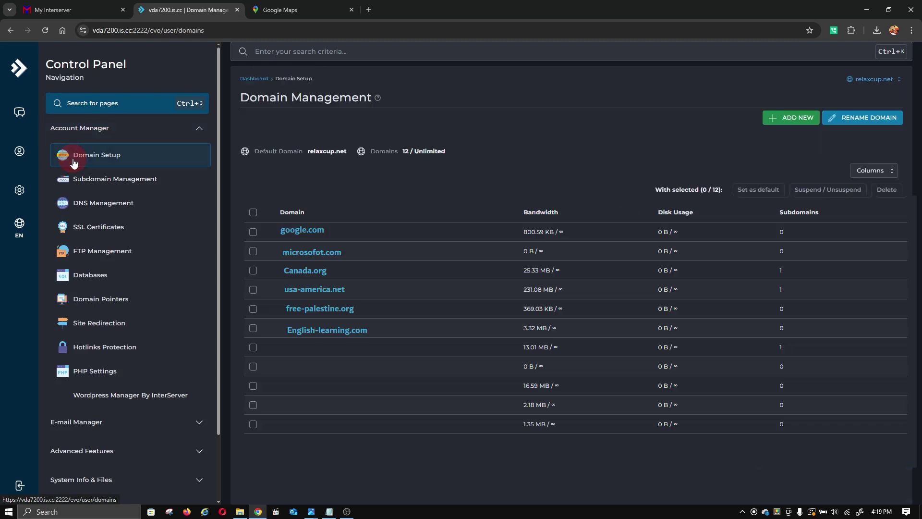
# - Add the new domain rightmotion.net and dismiss the creation confirmation
pyautogui.click(786, 120)
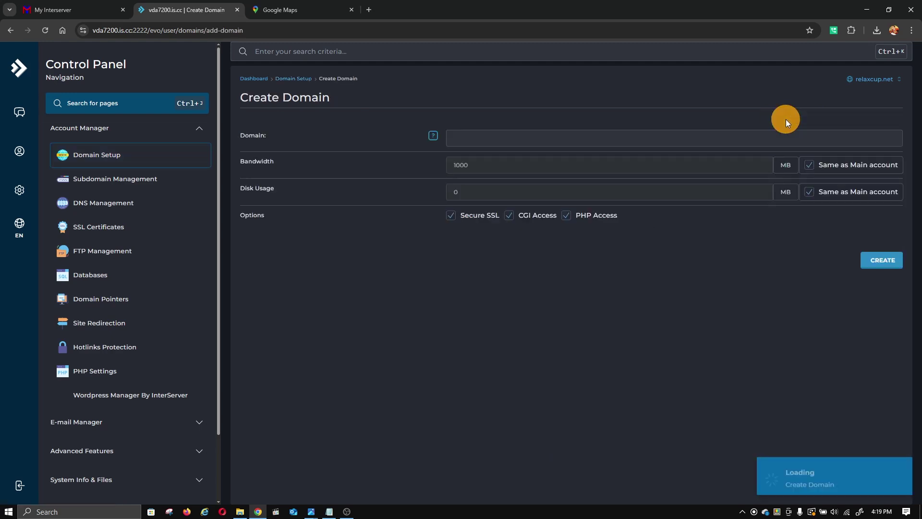
pyautogui.click(506, 139)
pyautogui.click(505, 143)
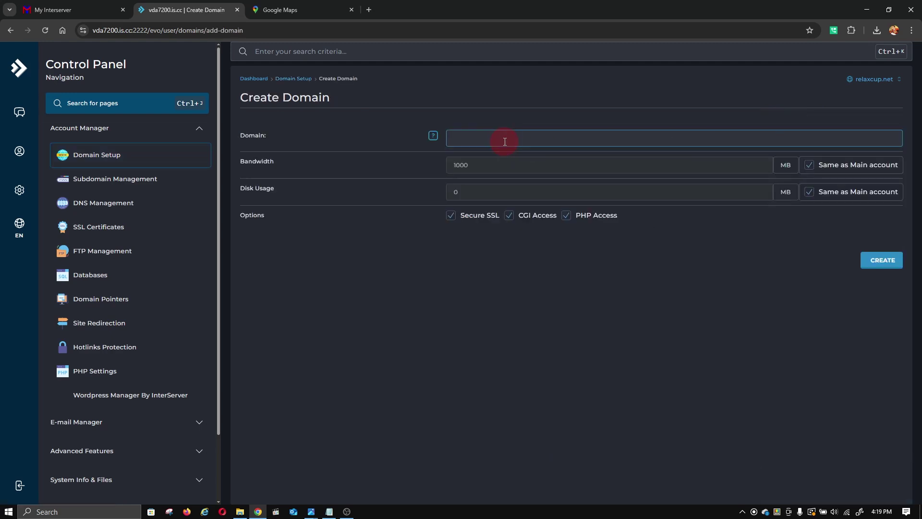
pyautogui.write('ng')
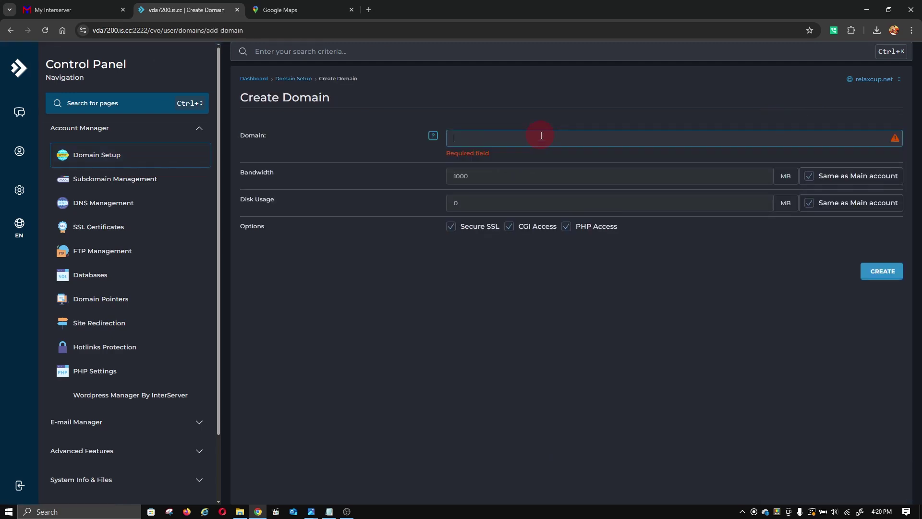
pyautogui.write('rig')
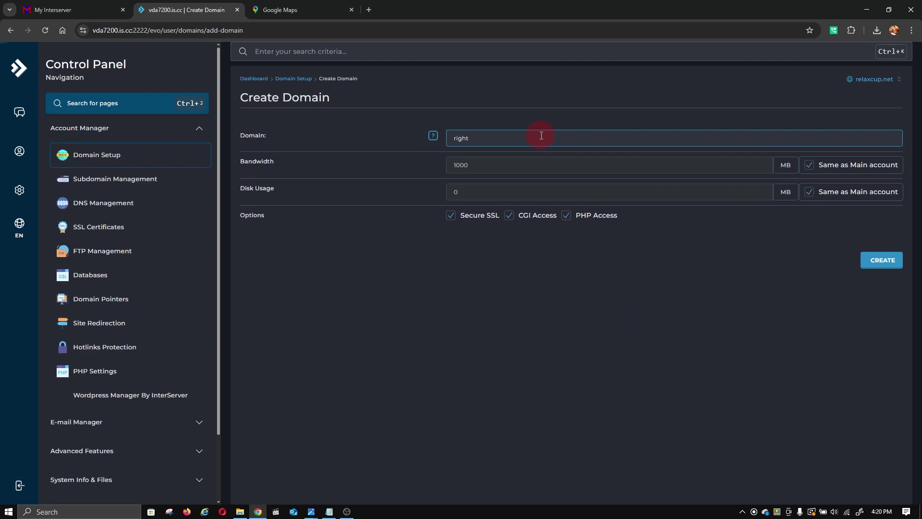
pyautogui.press('BackSpace')
pyautogui.press('BackSpace')
pyautogui.press('BackSpace')
pyautogui.click(880, 260)
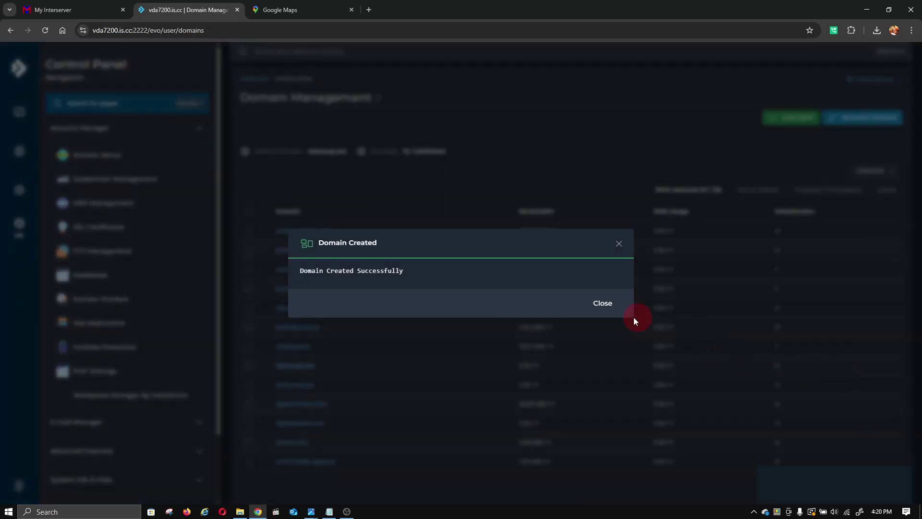
pyautogui.click(595, 305)
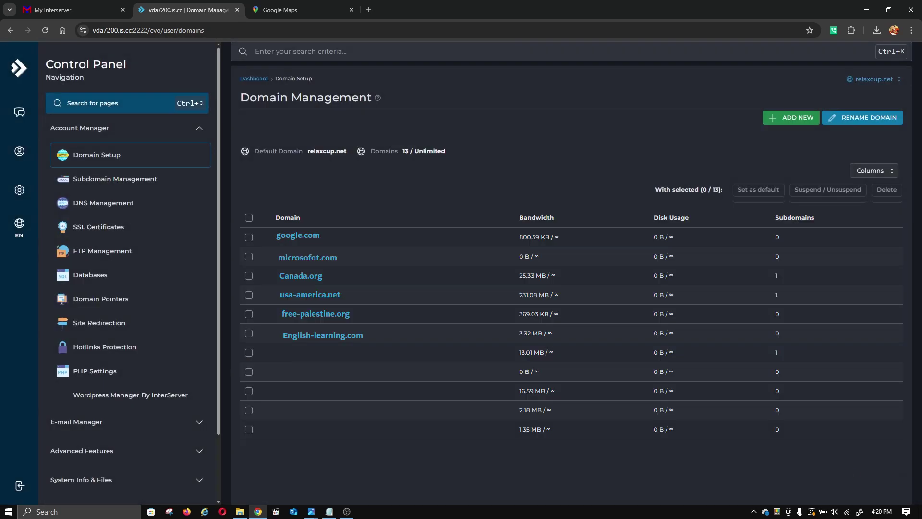
# - Open Subdomain Management and cancel a first demo subdomain form on the wrong domain
pyautogui.click(120, 183)
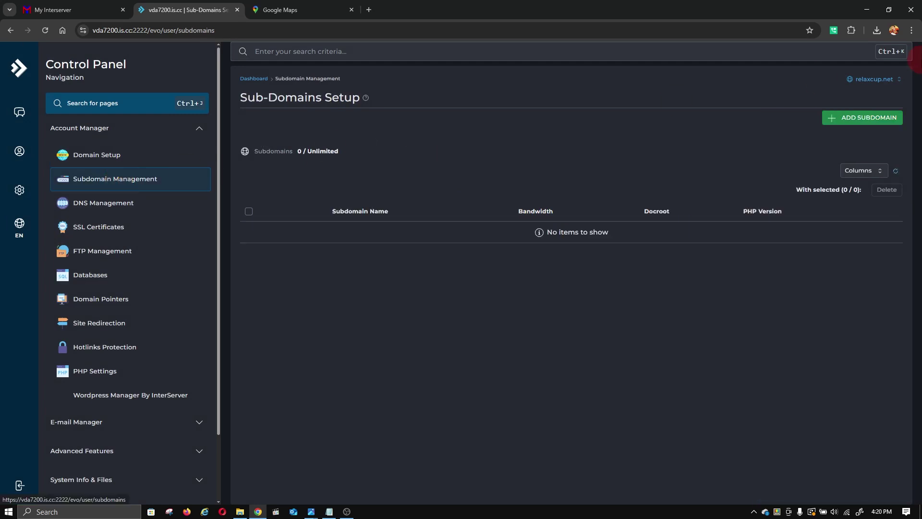
pyautogui.click(863, 123)
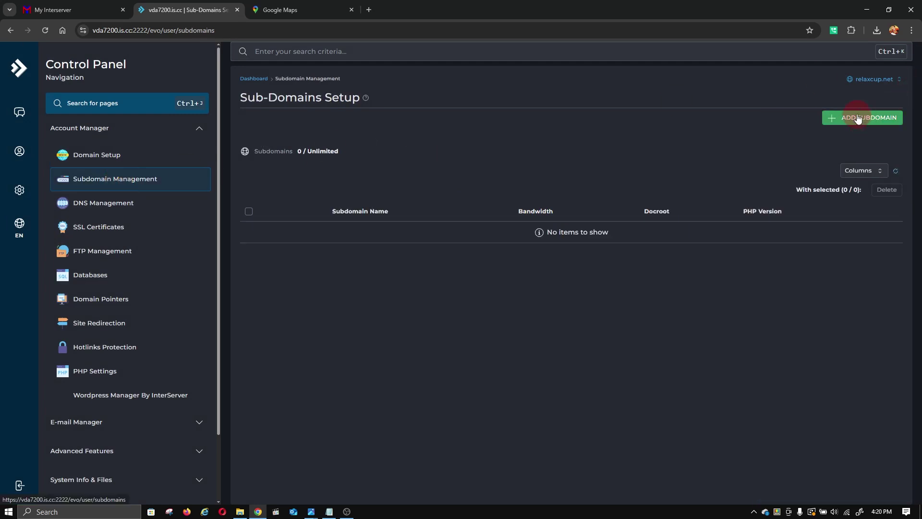
pyautogui.click(858, 119)
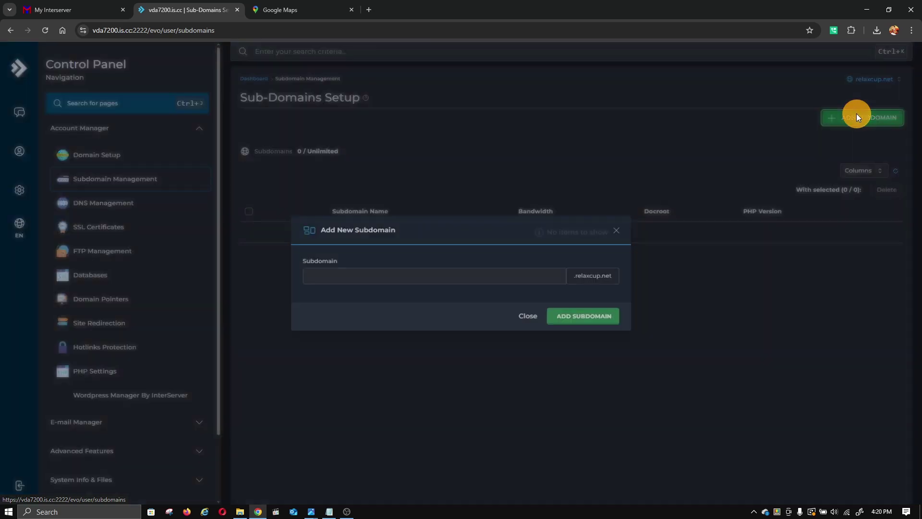
pyautogui.click(508, 275)
pyautogui.write('demo')
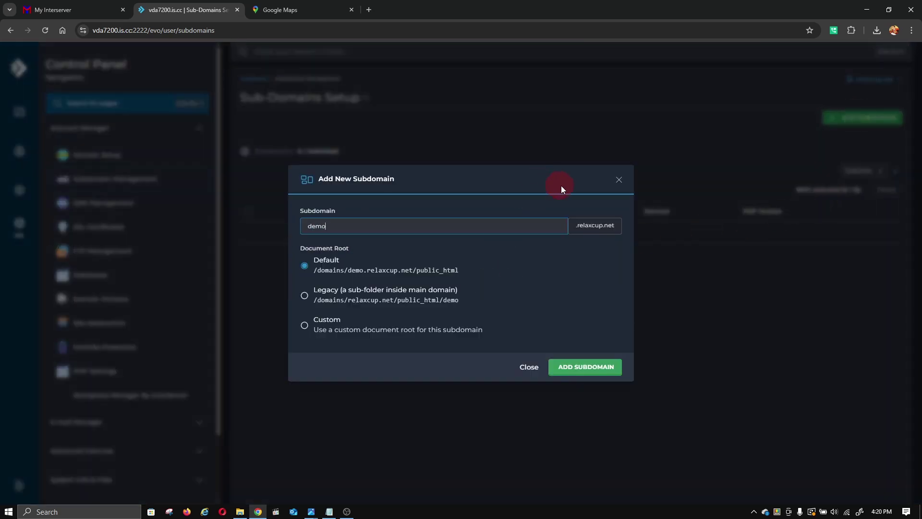
pyautogui.click(619, 181)
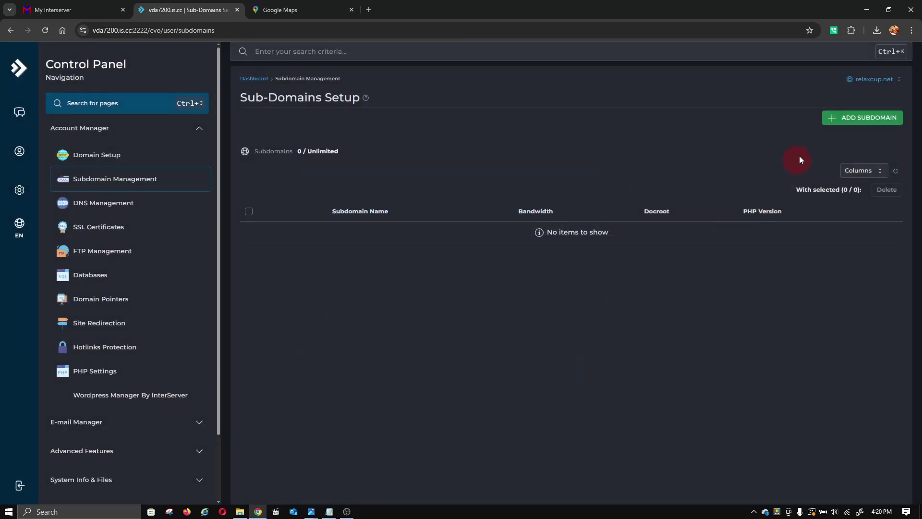
# - Switch to relaxcup.ca and add subdomain demo with the default public_html root
pyautogui.click(863, 80)
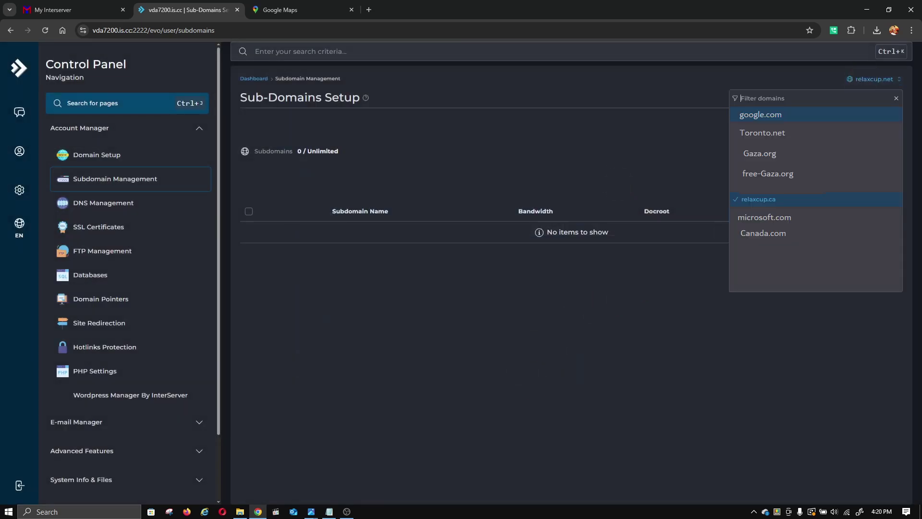
pyautogui.click(761, 200)
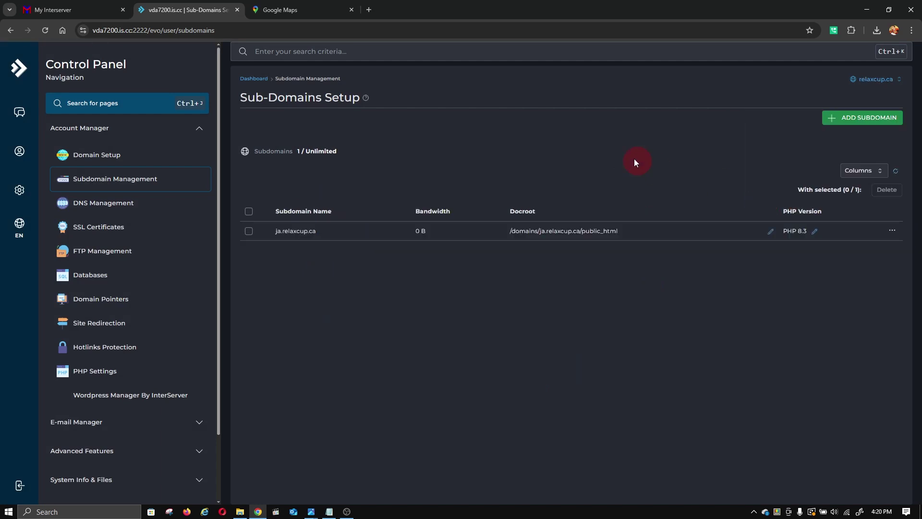
pyautogui.click(890, 84)
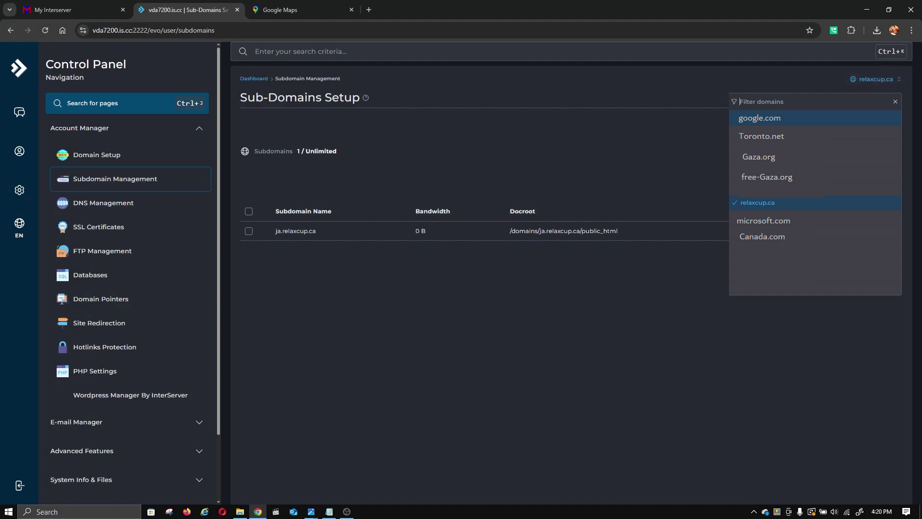
pyautogui.click(855, 117)
pyautogui.click(461, 269)
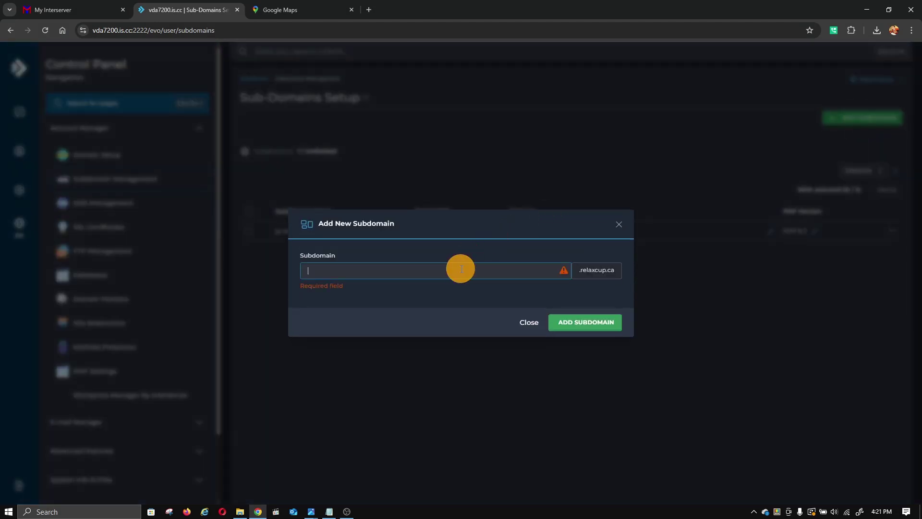
pyautogui.write('demo')
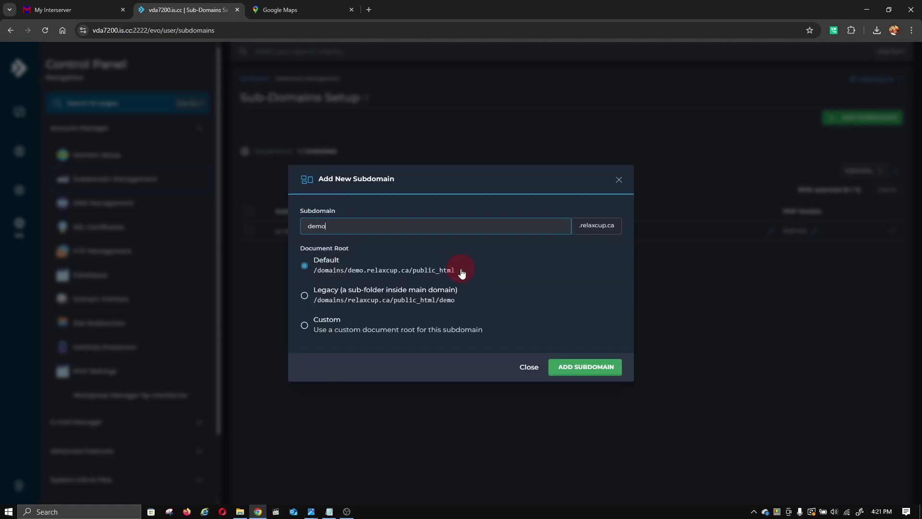
pyautogui.click(592, 373)
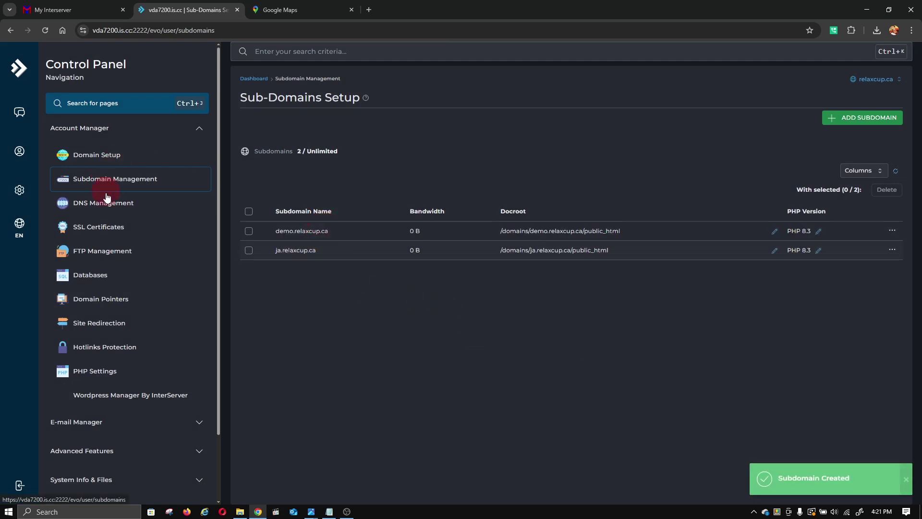
# - Delete the existing relaxcup_demo database from the Databases page
pyautogui.click(102, 279)
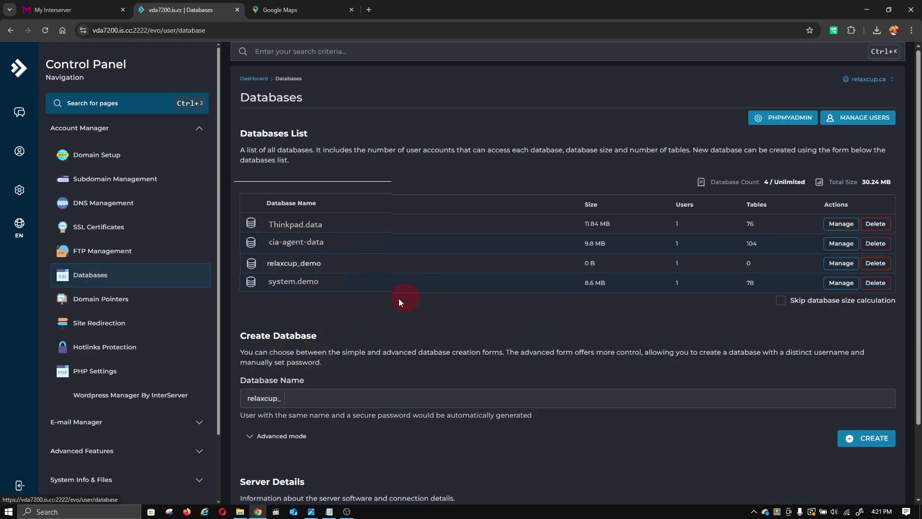
pyautogui.click(871, 268)
pyautogui.click(557, 345)
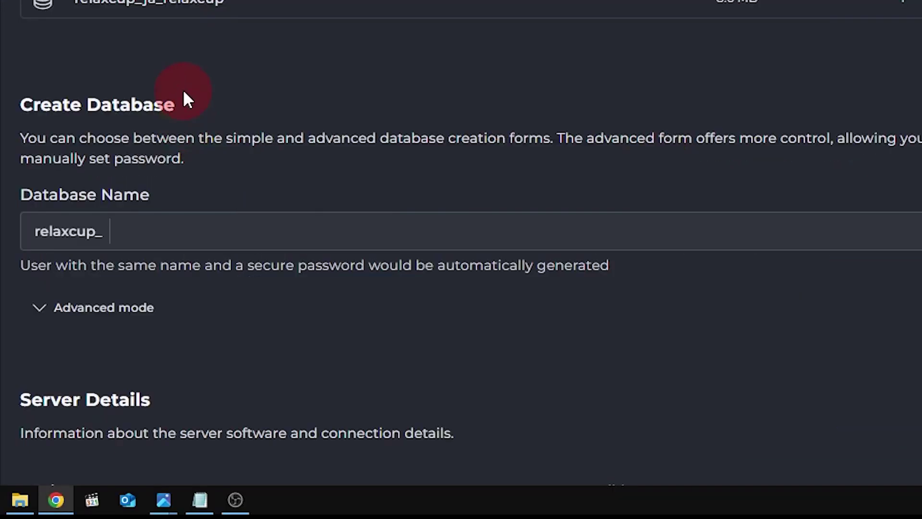
# - Enter demo as database name and user, replacing the generated password with a custom one
pyautogui.scroll(-3, 176, 168)
pyautogui.click(163, 107)
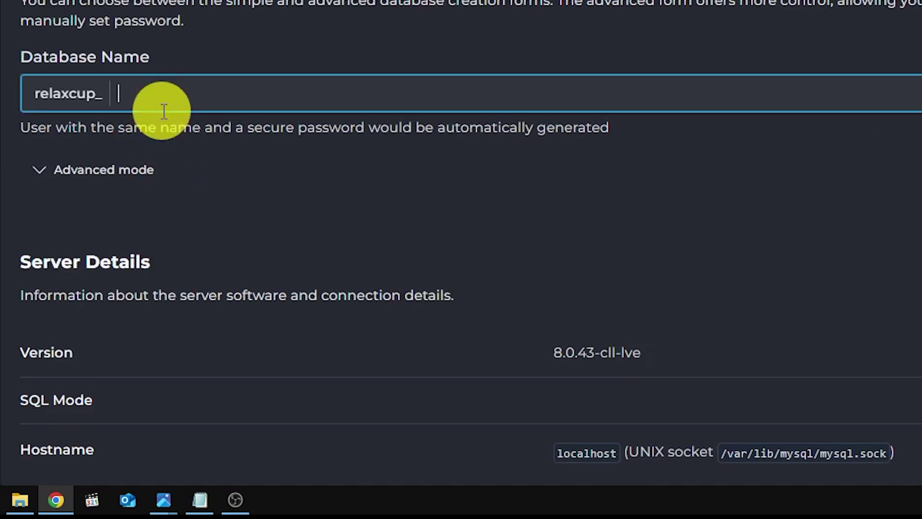
pyautogui.write('demo')
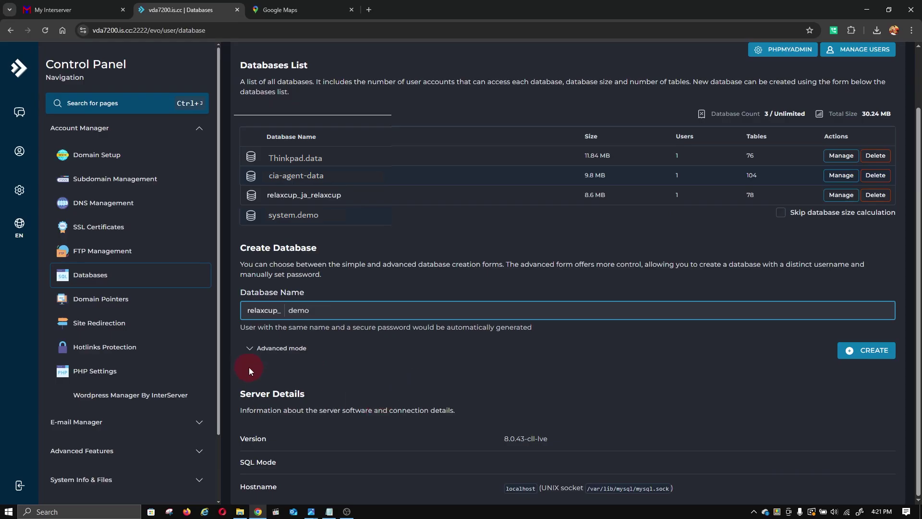
pyautogui.click(250, 348)
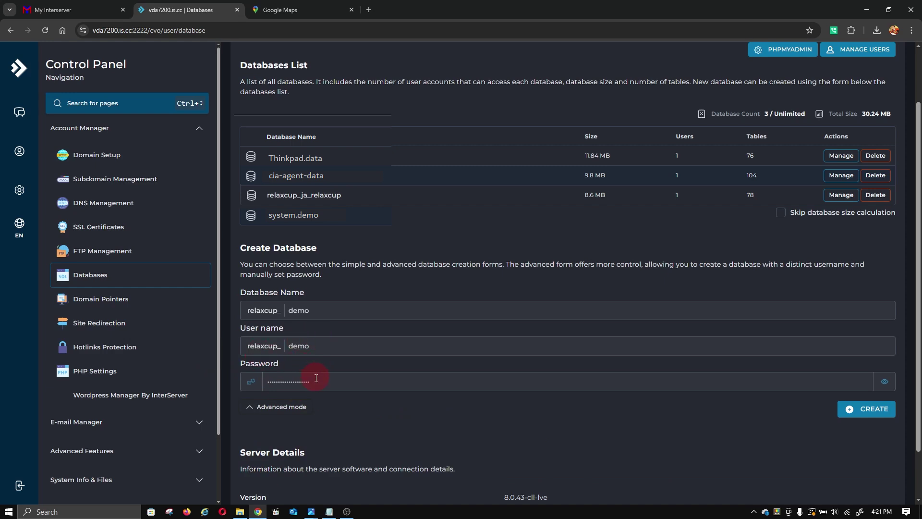
pyautogui.moveTo(316, 378); pyautogui.dragTo(229, 450)
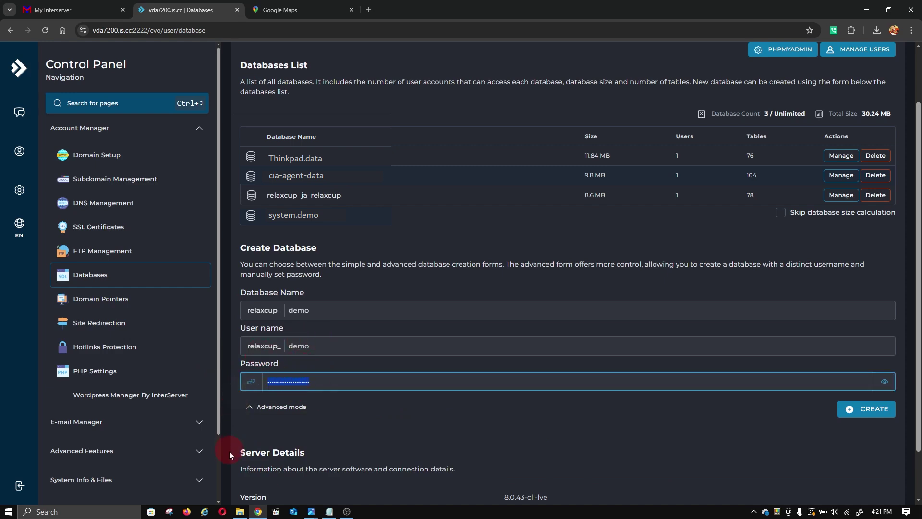
pyautogui.click(884, 381)
pyautogui.moveTo(476, 378); pyautogui.dragTo(251, 387)
pyautogui.write('demo123456')
# - Create the relaxcup_demo database and user, then copy its connection details
pyautogui.click(862, 409)
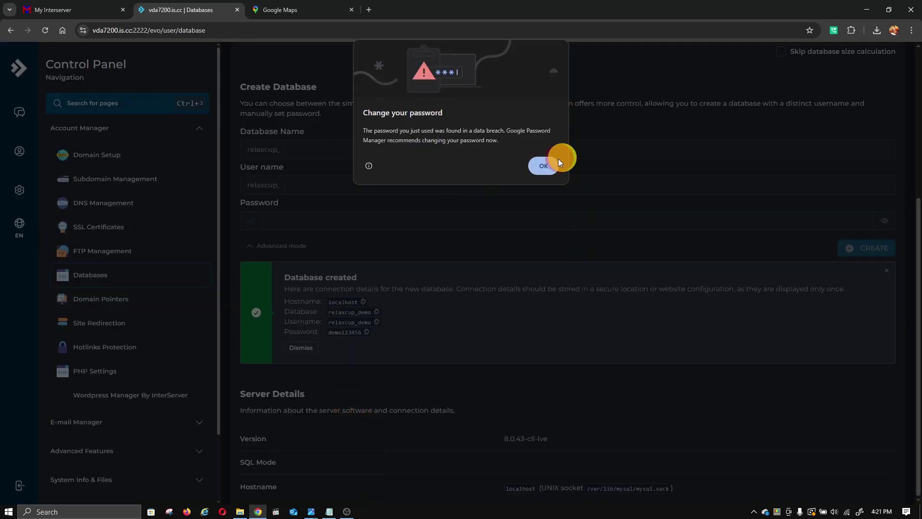
pyautogui.click(545, 165)
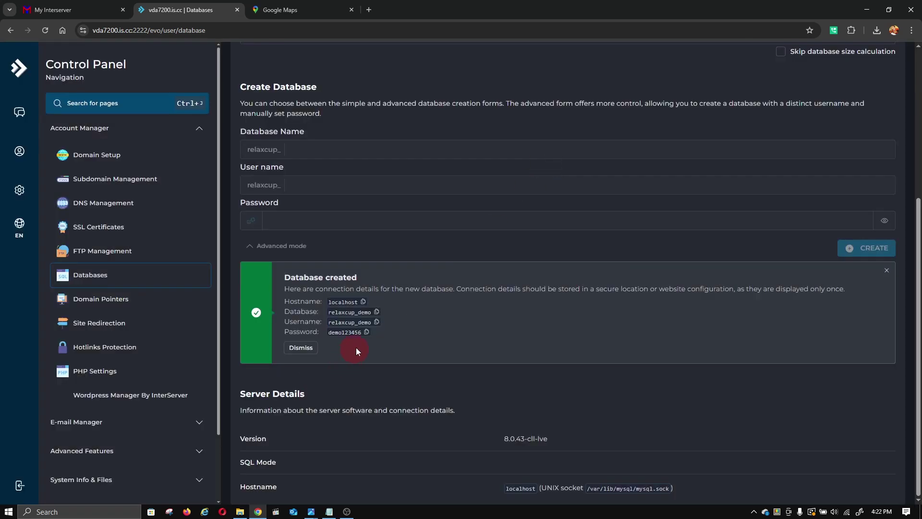
pyautogui.moveTo(377, 337); pyautogui.dragTo(345, 316)
pyautogui.rightClick(345, 316)
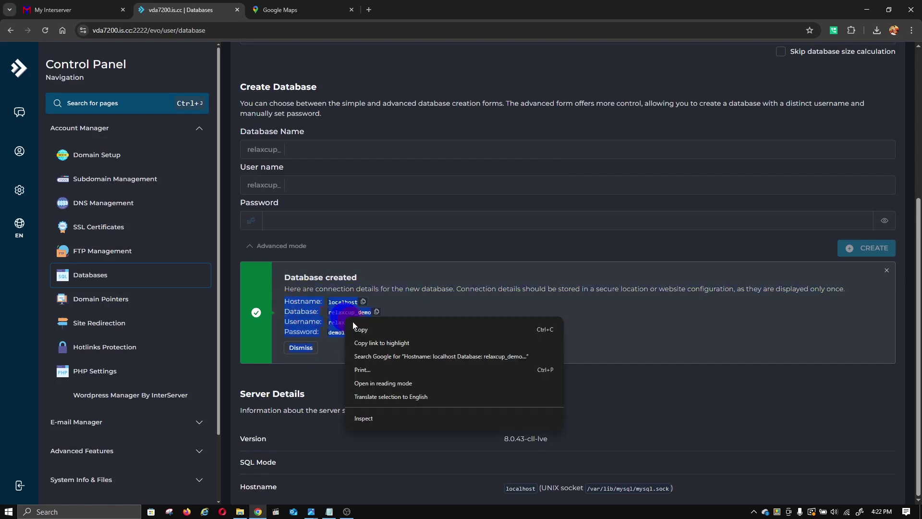
pyautogui.click(353, 325)
# - Paste the database connection details into Notepad, replacing its previous text
pyautogui.click(328, 512)
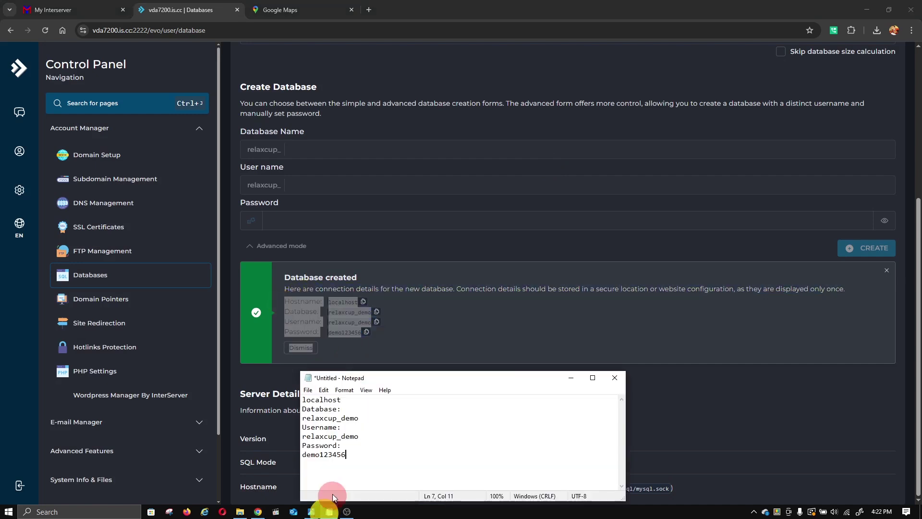
pyautogui.moveTo(345, 456); pyautogui.dragTo(268, 391)
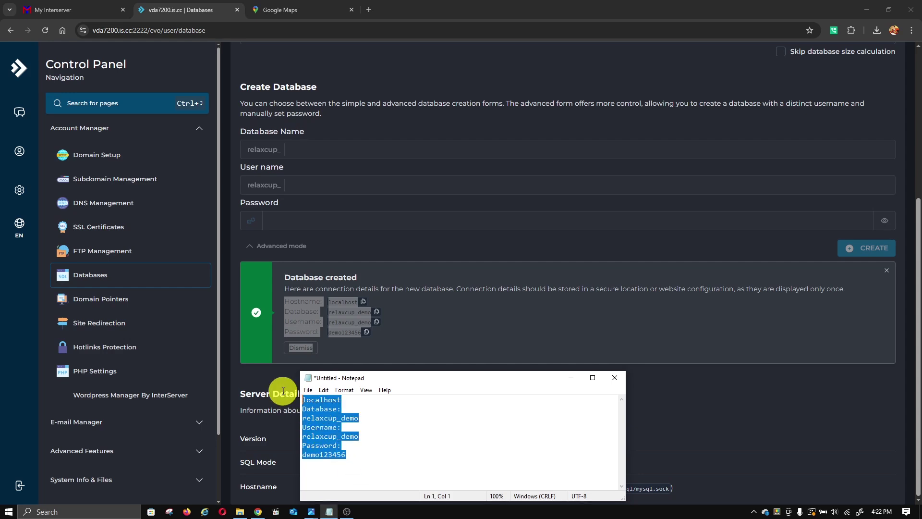
pyautogui.rightClick(335, 422)
pyautogui.click(371, 318)
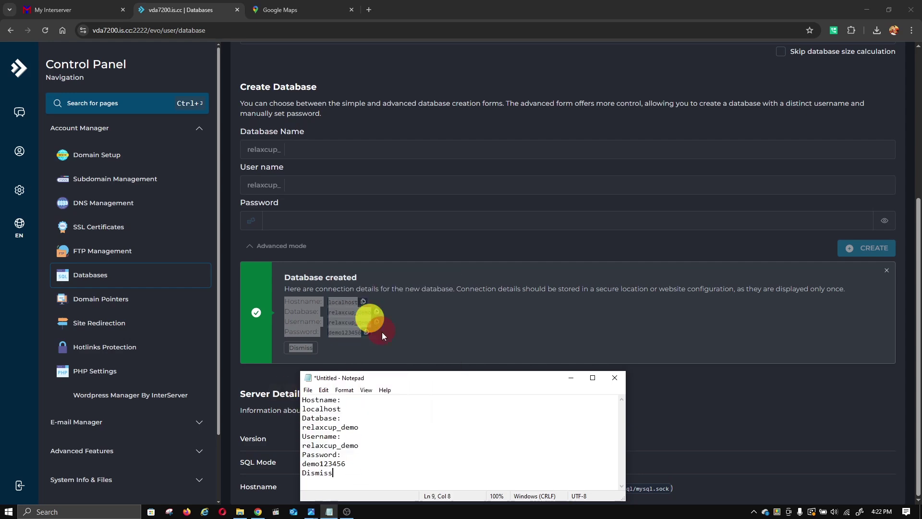
pyautogui.click(339, 28)
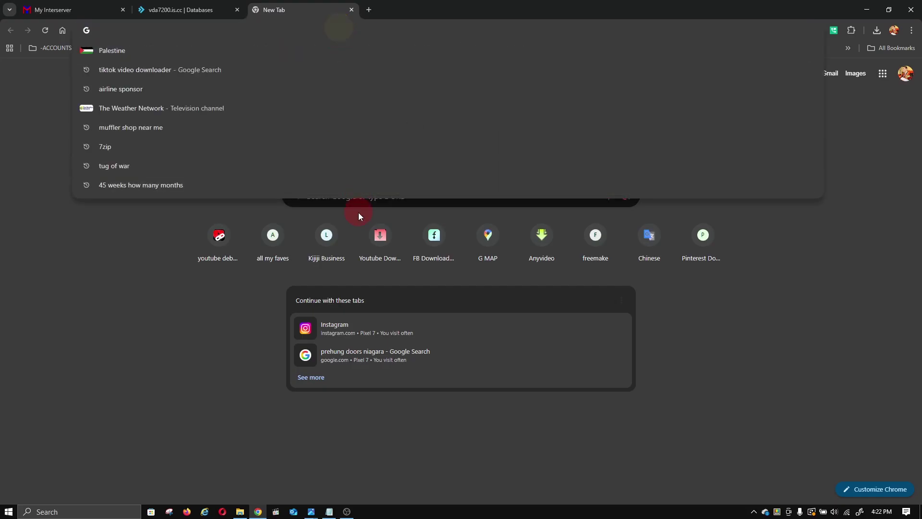
# - Download the Joomla! 6.0.0 full package zip from joomla.org into D-PROJECTS
pyautogui.click(359, 216)
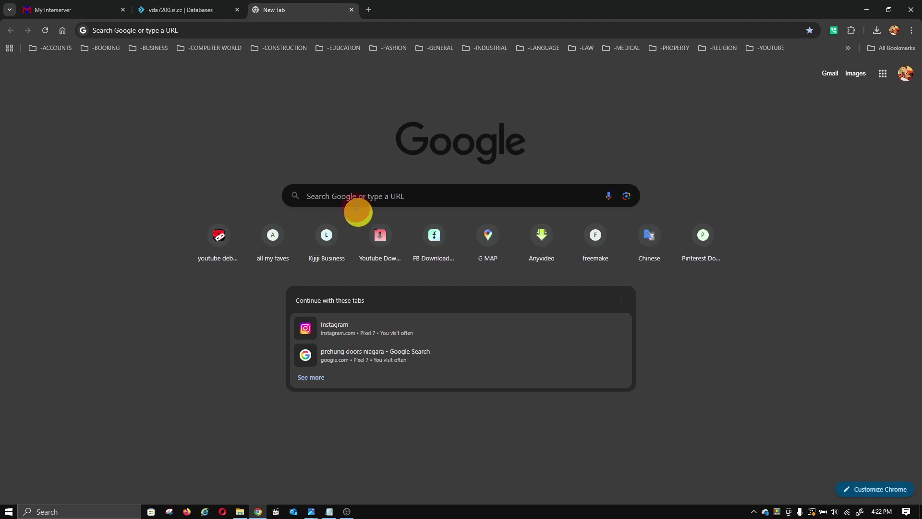
pyautogui.click(354, 204)
pyautogui.write('joomla.org')
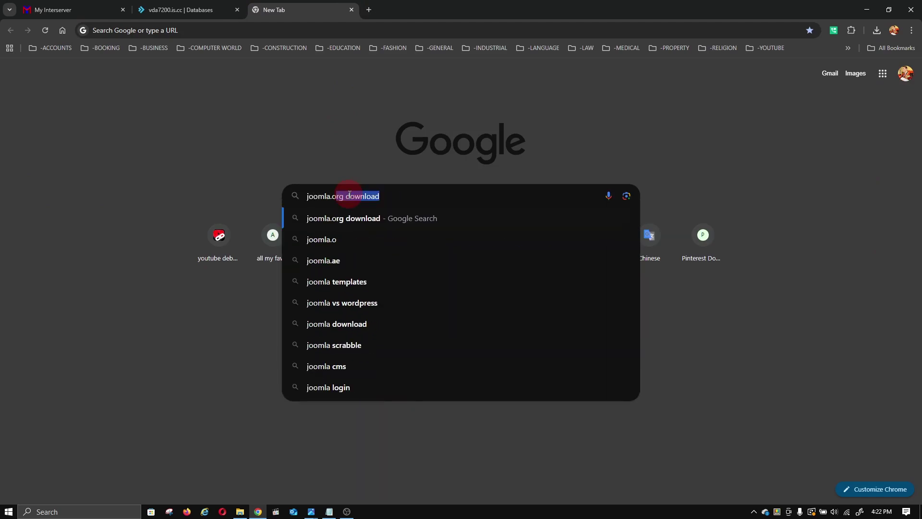
pyautogui.press('Return')
pyautogui.click(540, 99)
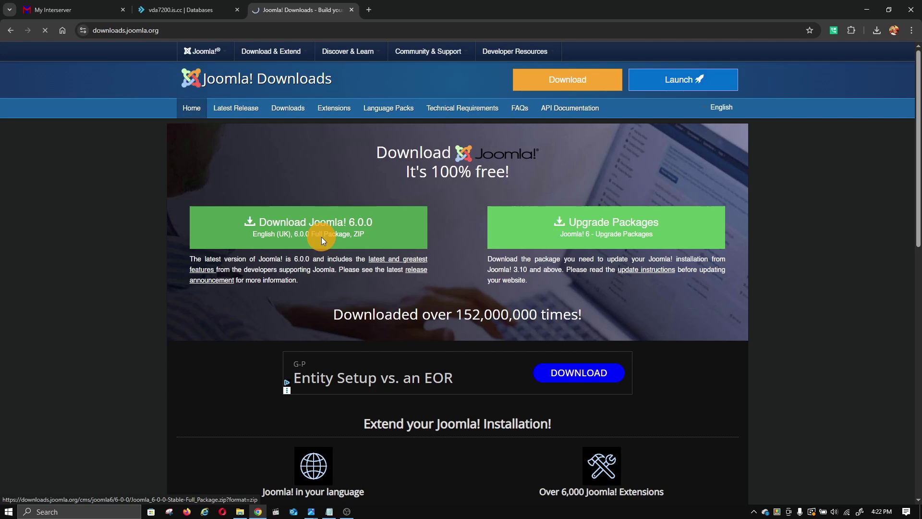
pyautogui.click(321, 237)
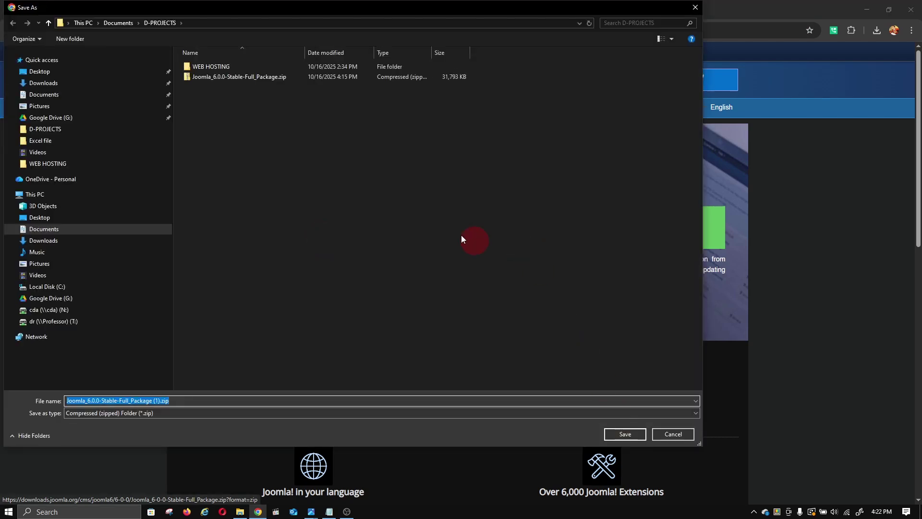
pyautogui.click(643, 436)
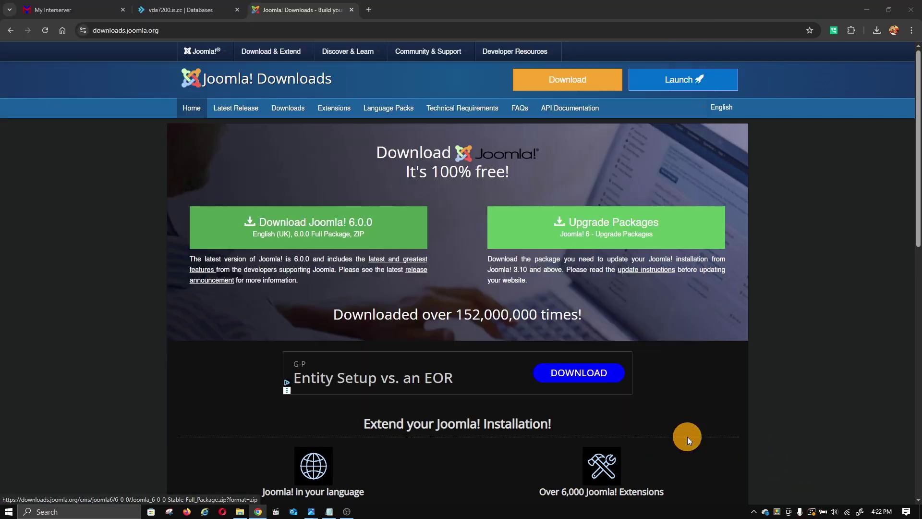
pyautogui.click(174, 9)
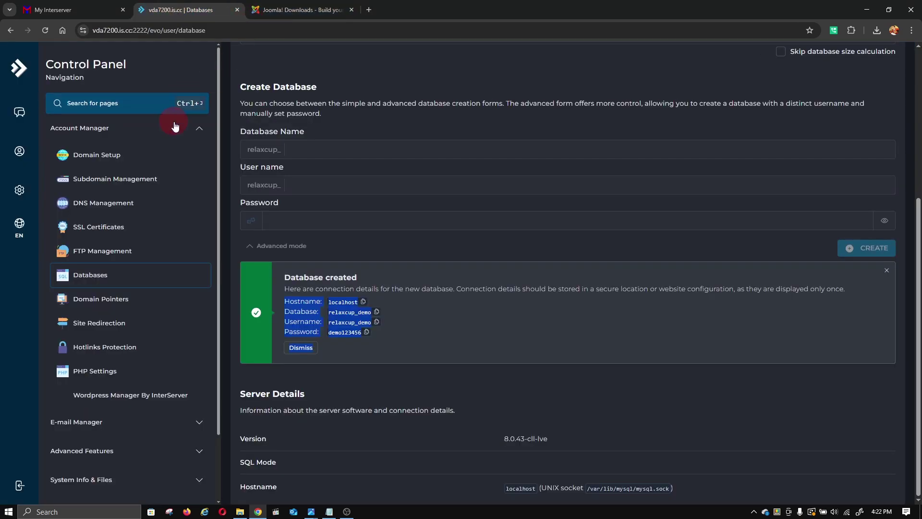
# - Collapse Account Manager and open File Manager from System Info & Files
pyautogui.click(206, 130)
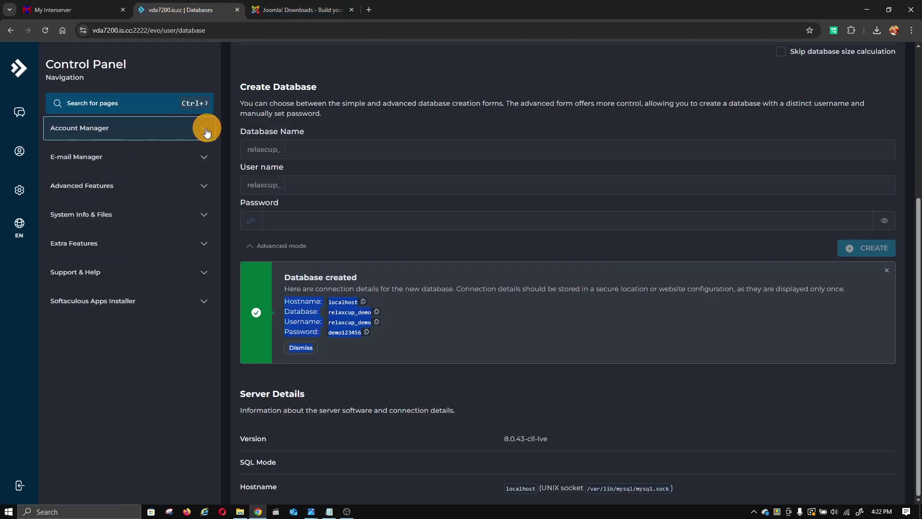
pyautogui.click(195, 217)
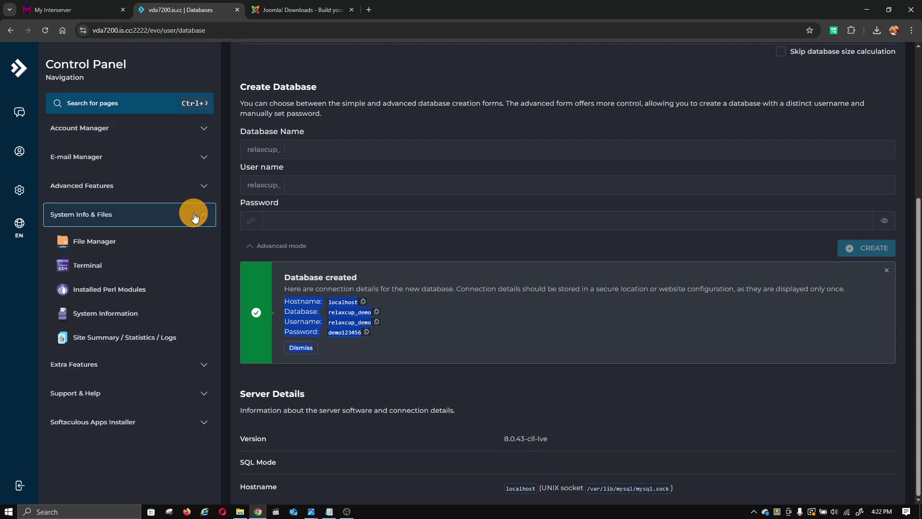
pyautogui.click(90, 242)
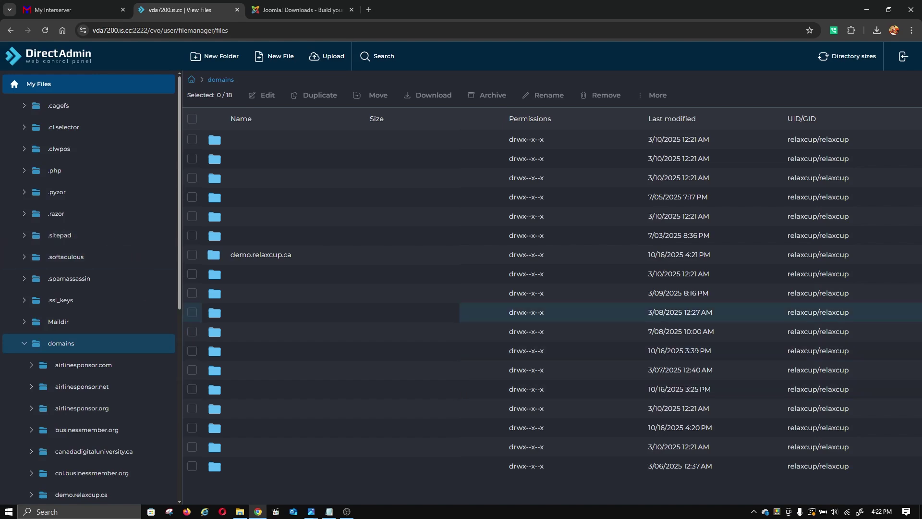
# - Navigate into domains/demo.relaxcup.ca/public_html in the File Manager
pyautogui.click(274, 259)
pyautogui.click(273, 258)
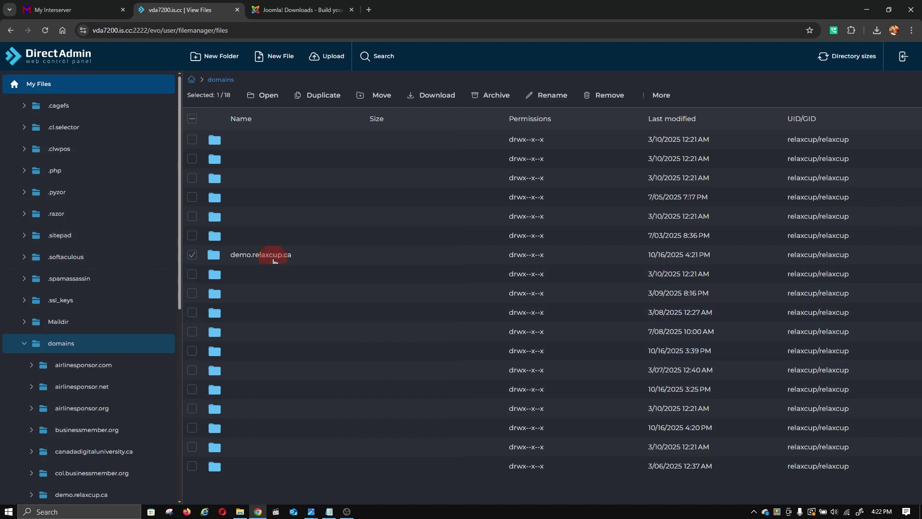
pyautogui.doubleClick(274, 258)
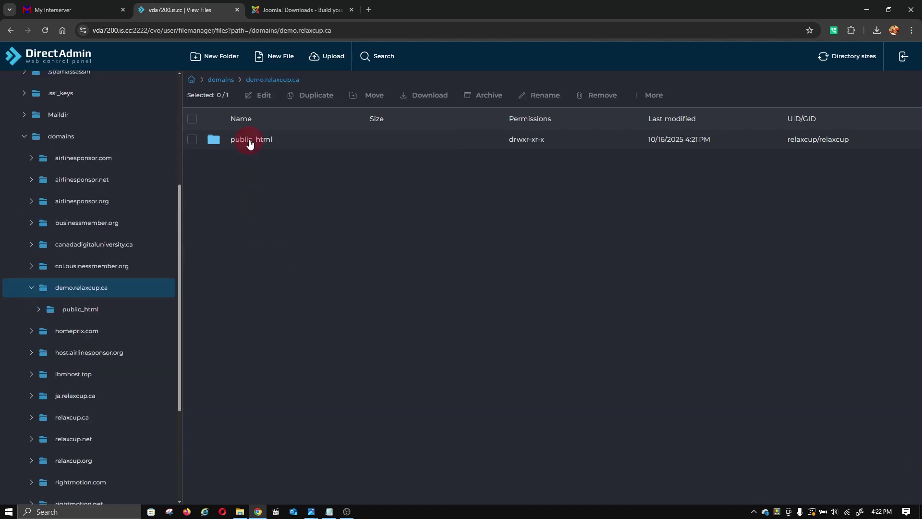
pyautogui.click(250, 143)
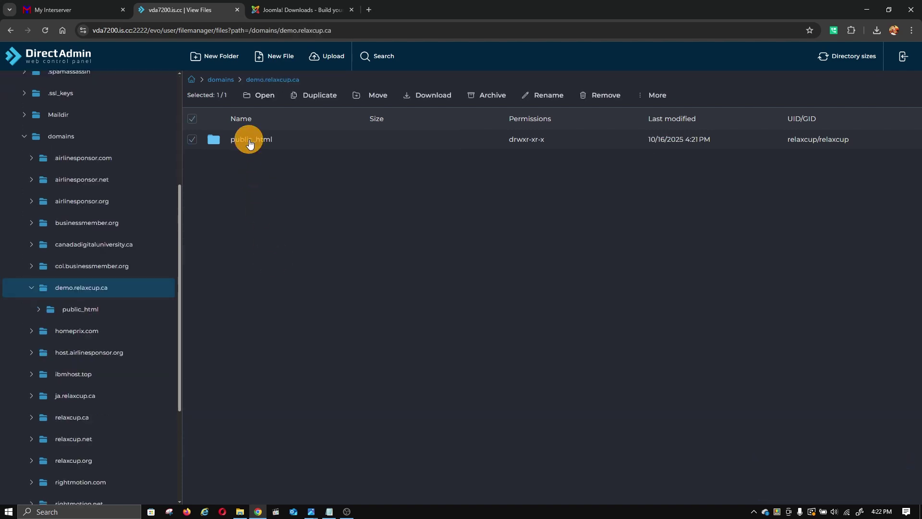
pyautogui.doubleClick(250, 143)
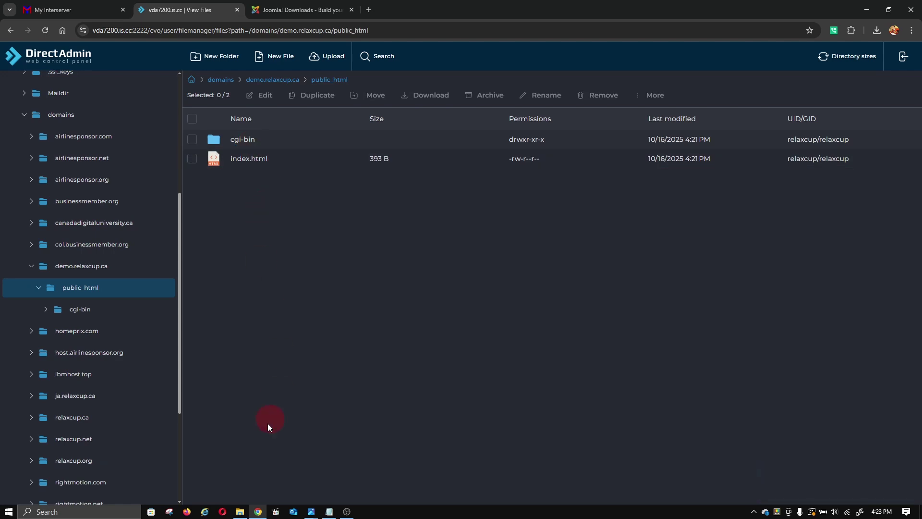
# - Upload Joomla_6.0.0-Stable-Full_Package.zip (31.05 MB) into public_html
pyautogui.click(325, 59)
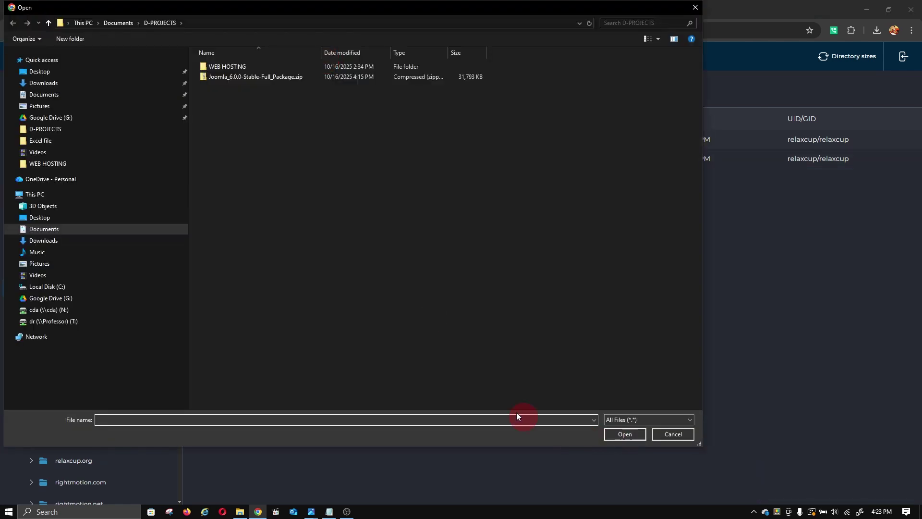
pyautogui.click(288, 76)
pyautogui.click(627, 433)
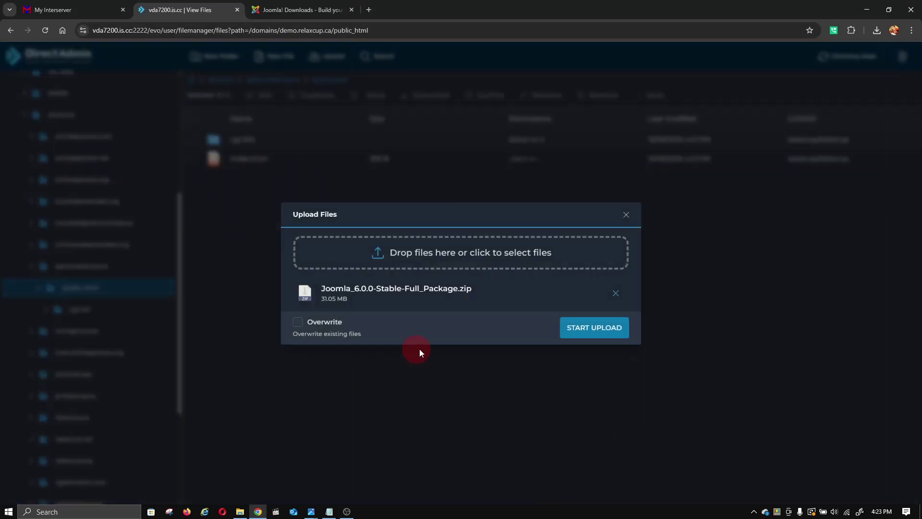
pyautogui.click(596, 326)
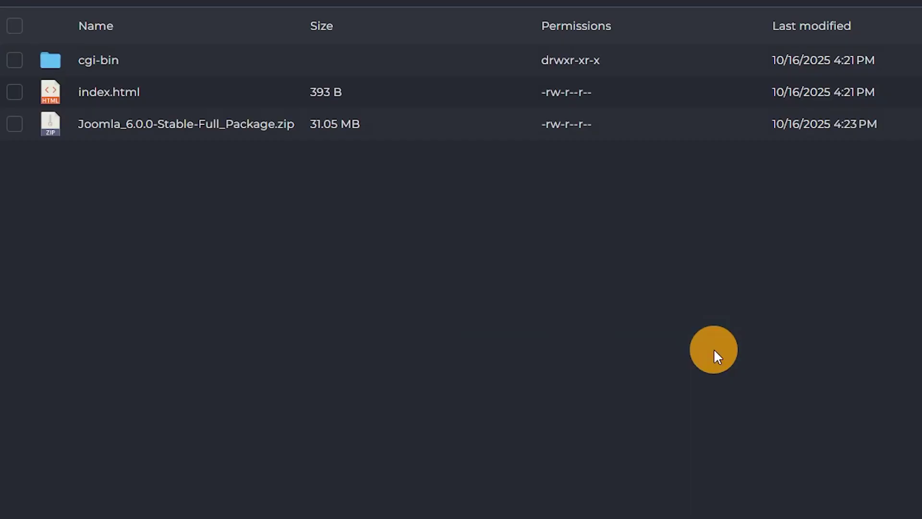
# - Extract Joomla_6.0.0-Stable-Full_Package.zip with public_html as the target folder
pyautogui.click(278, 181)
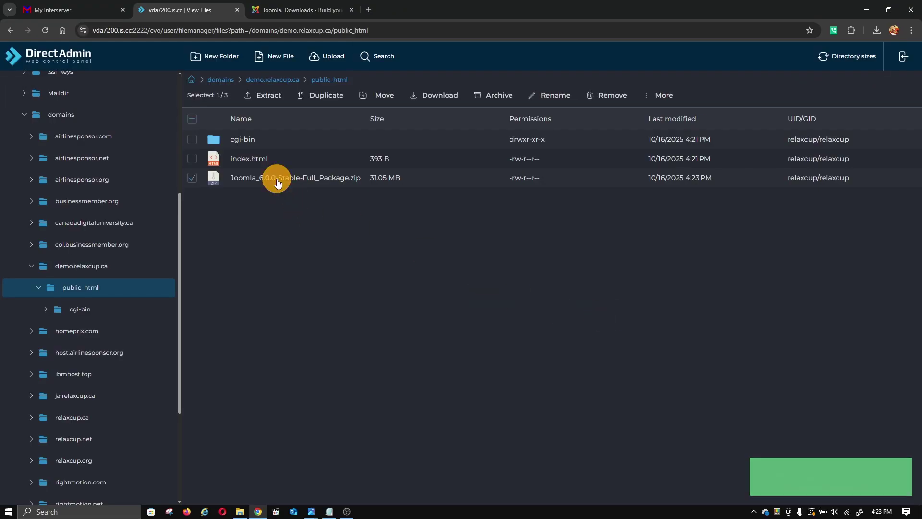
pyautogui.click(262, 96)
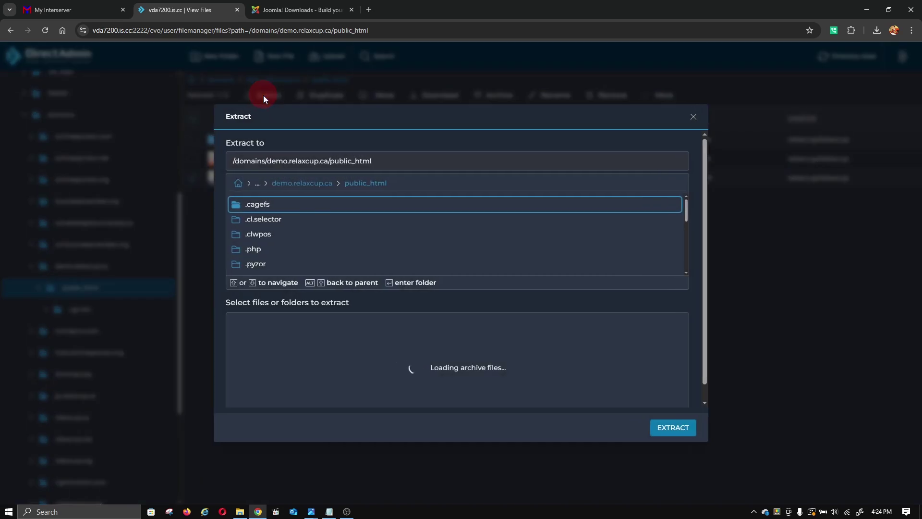
pyautogui.click(657, 415)
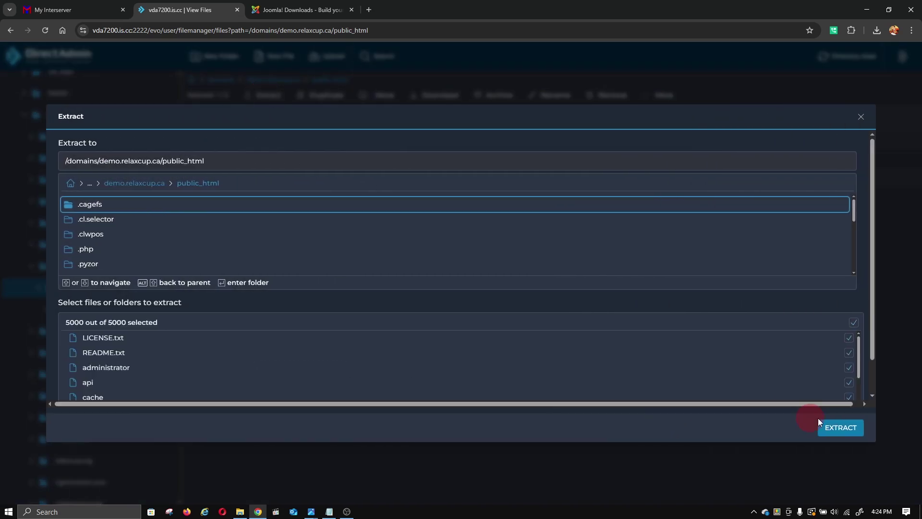
pyautogui.click(849, 427)
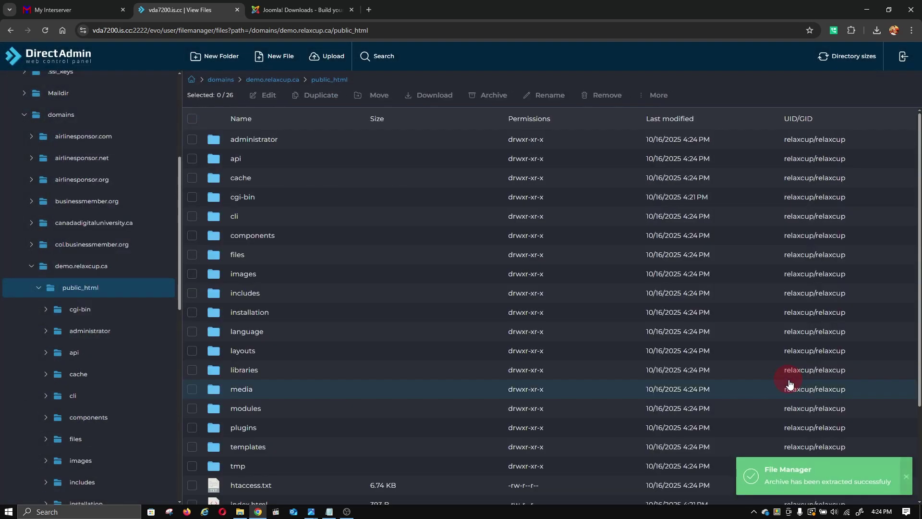
# - Load demo.relaxcup.ca in Chrome, which shows a certificate error, then return to DirectAdmin's File Manager
pyautogui.click(299, 9)
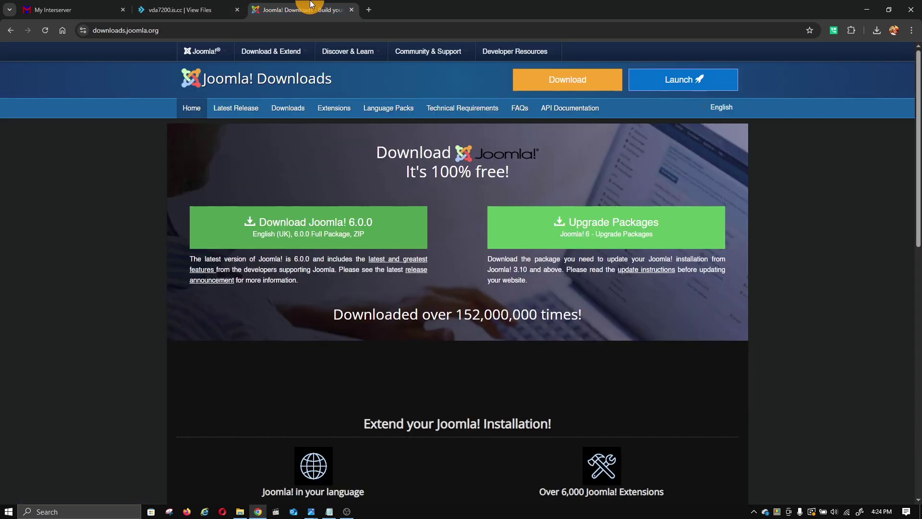
pyautogui.click(274, 26)
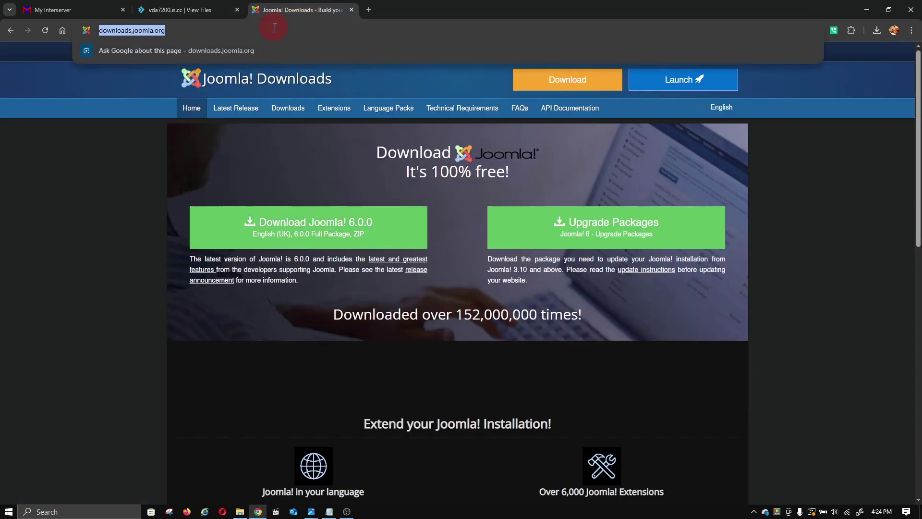
pyautogui.write('demo.r')
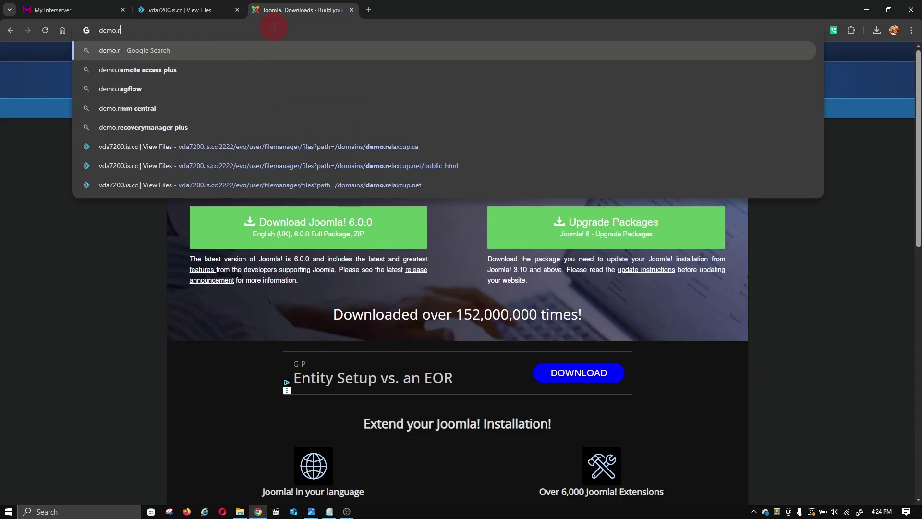
pyautogui.write('elaxcup.ca')
pyautogui.press('Return')
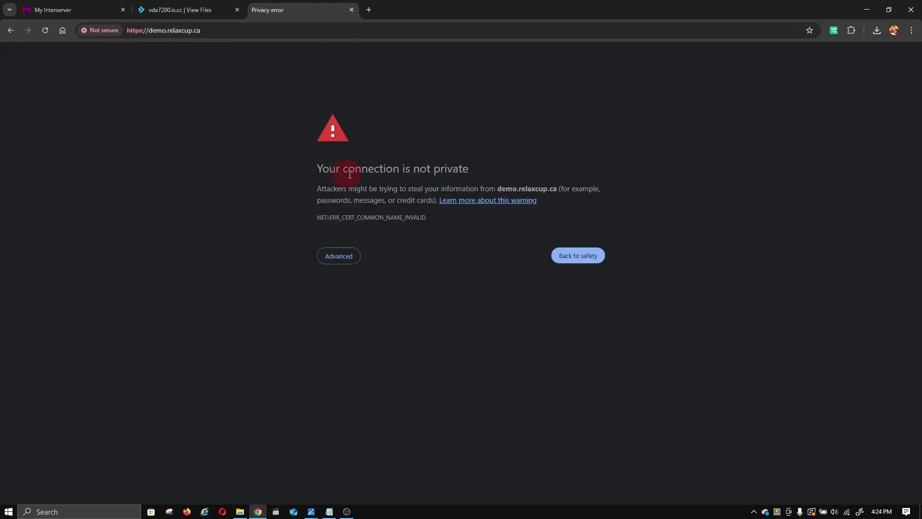
pyautogui.click(206, 9)
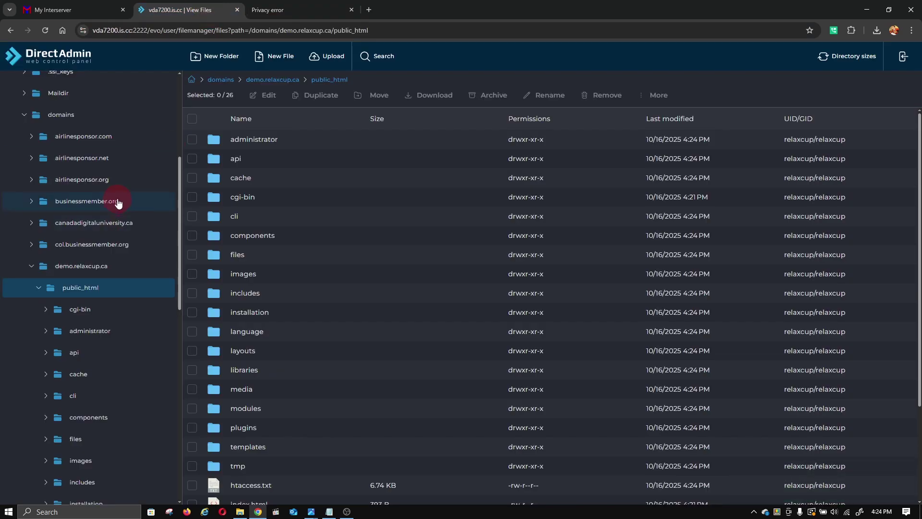
pyautogui.scroll(5, 93, 159)
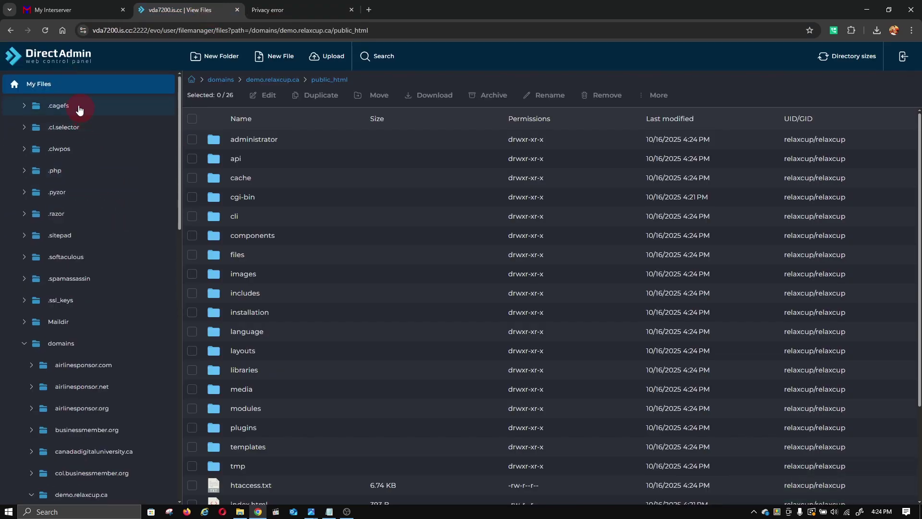
# - Switch relaxcup.ca's automatic SSL certificate provider from ZeroSSL to Let's Encrypt and save it
pyautogui.click(35, 56)
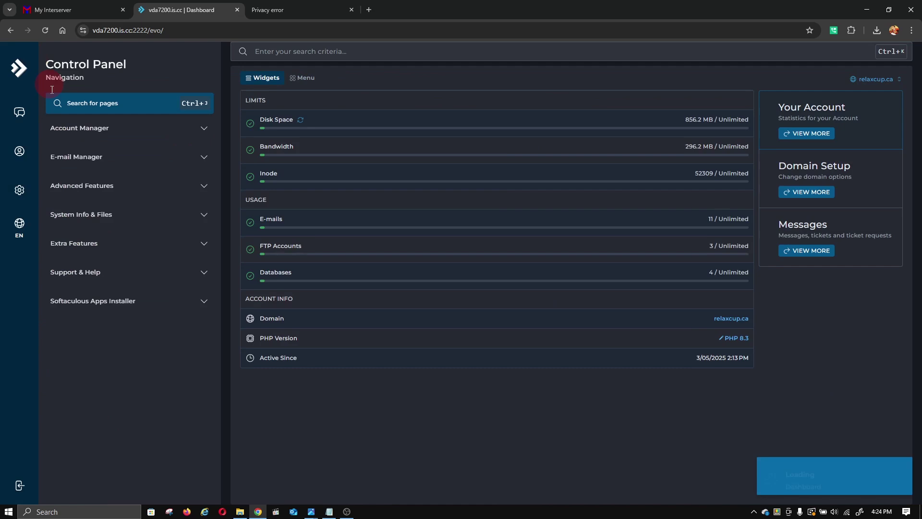
pyautogui.click(145, 128)
pyautogui.click(87, 230)
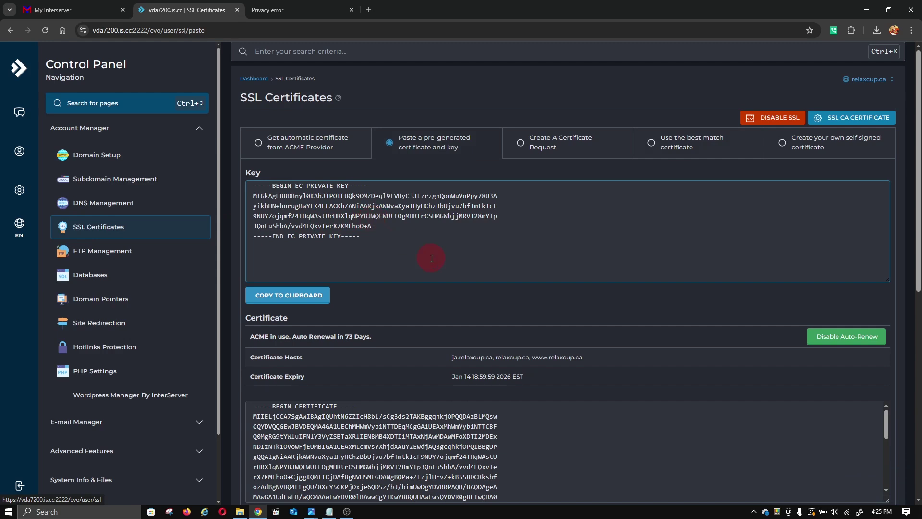
pyautogui.click(301, 150)
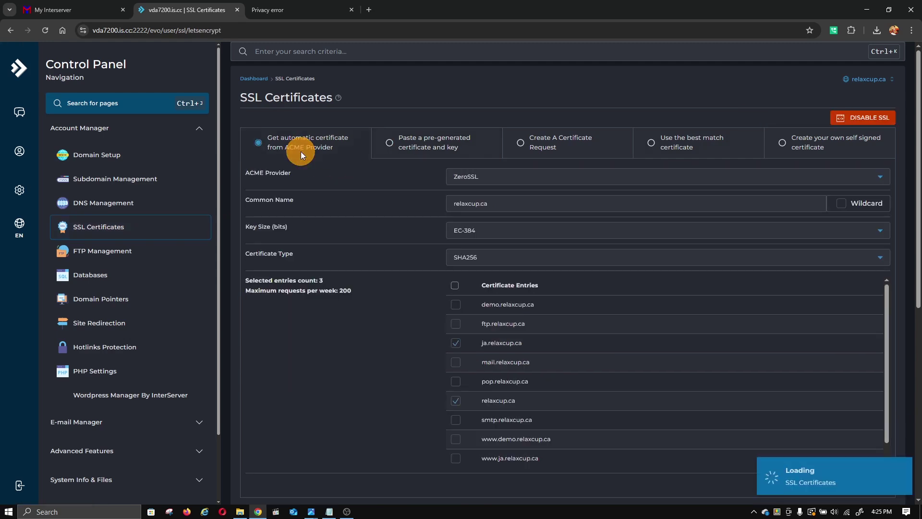
pyautogui.click(526, 198)
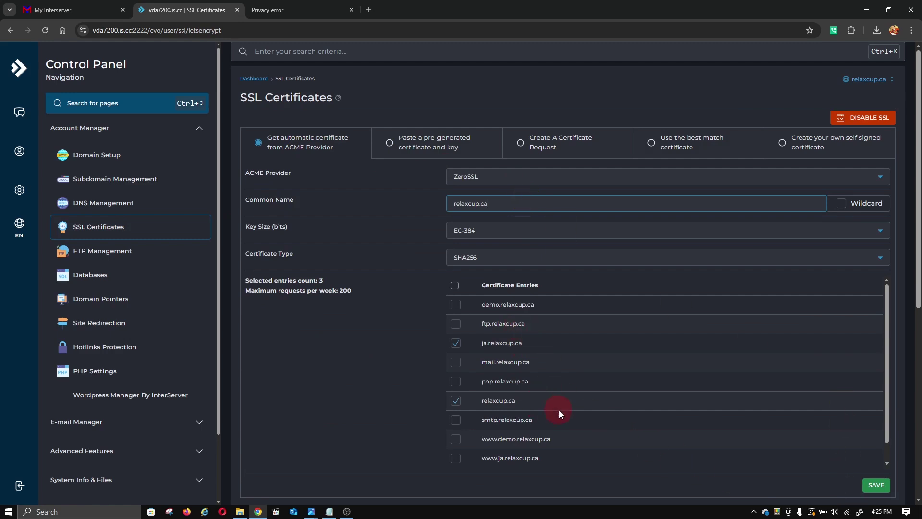
pyautogui.click(500, 175)
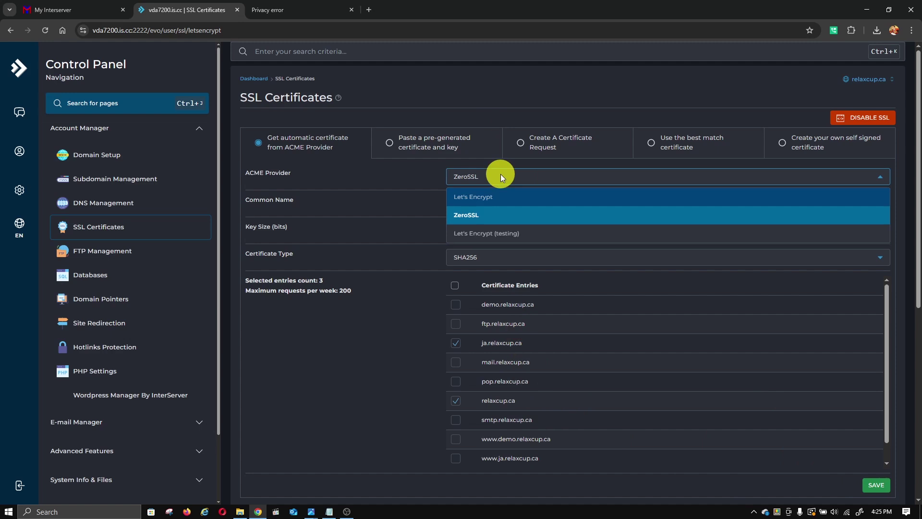
pyautogui.click(489, 197)
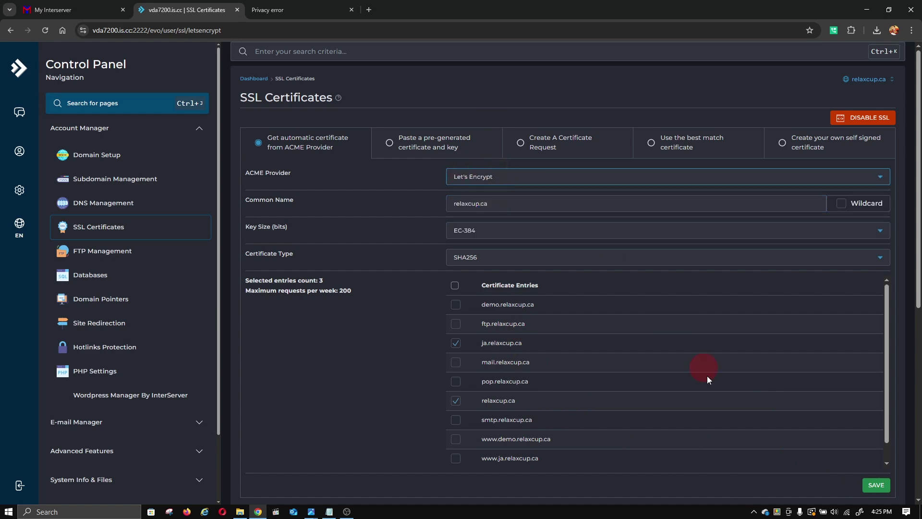
pyautogui.click(866, 485)
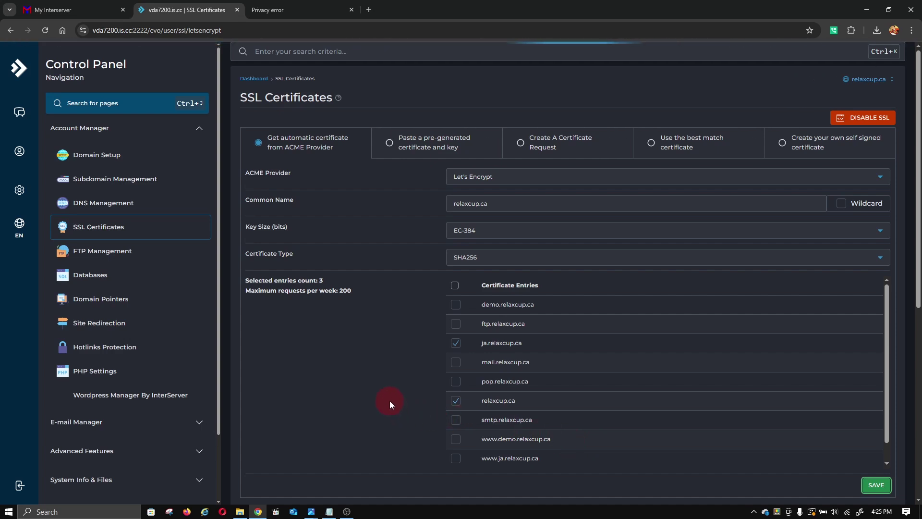
# - Proceed past the demo.relaxcup.ca certificate warning and enter the site name 'demo test website'
pyautogui.click(258, 4)
pyautogui.click(336, 256)
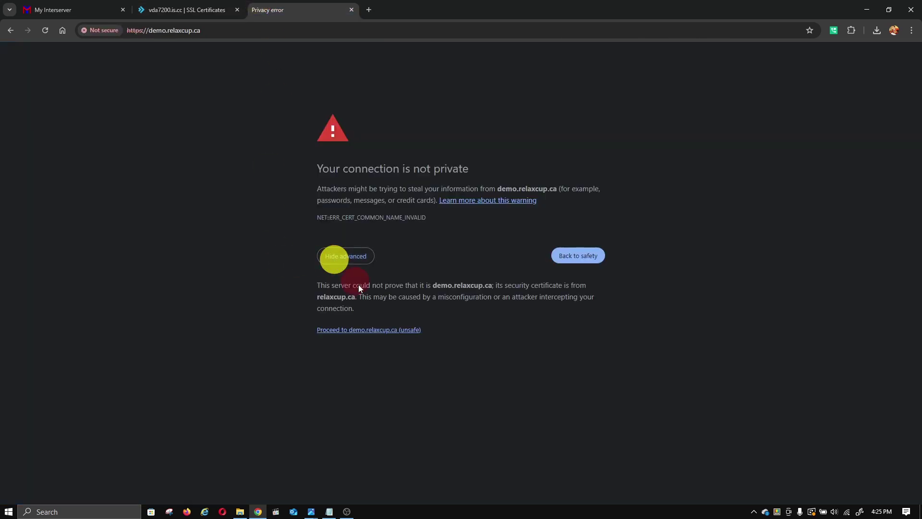
pyautogui.click(375, 330)
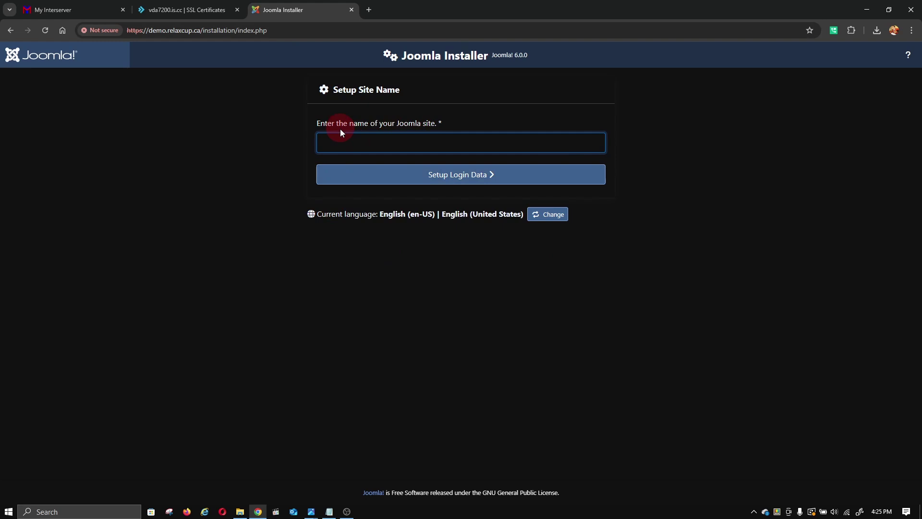
pyautogui.click(418, 137)
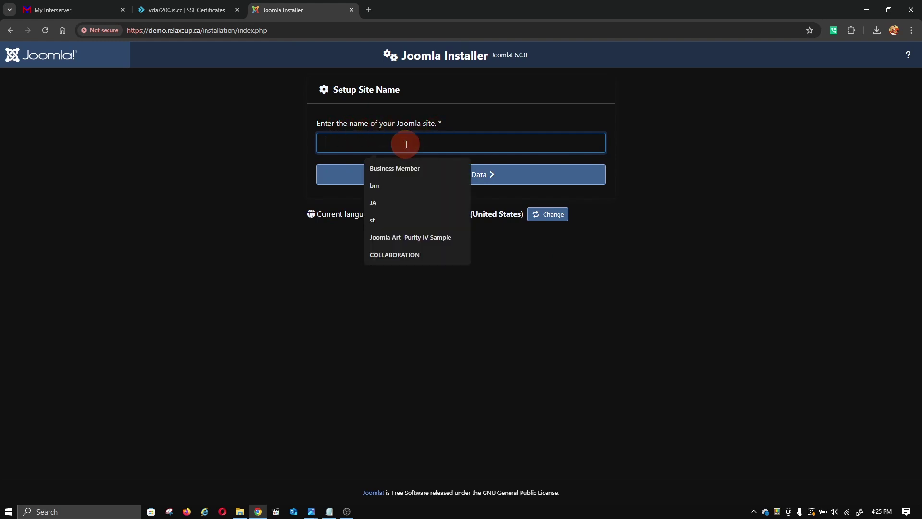
pyautogui.write('demo')
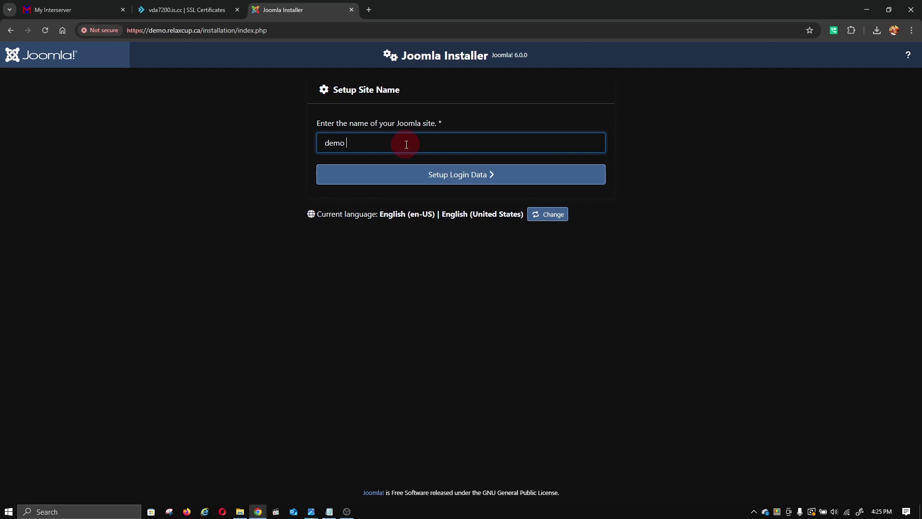
pyautogui.write(' test website')
# - Enter the Super User's real name and the username admin on the Login Data form
pyautogui.click(424, 180)
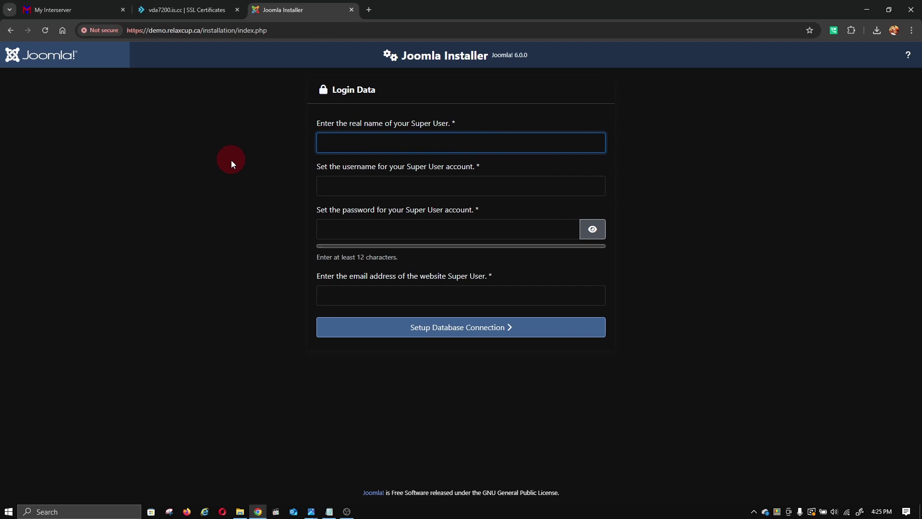
pyautogui.write('demo')
pyautogui.press('BackSpace')
pyautogui.press('BackSpace')
pyautogui.press('BackSpace')
pyautogui.write('mr.demo')
pyautogui.click(328, 188)
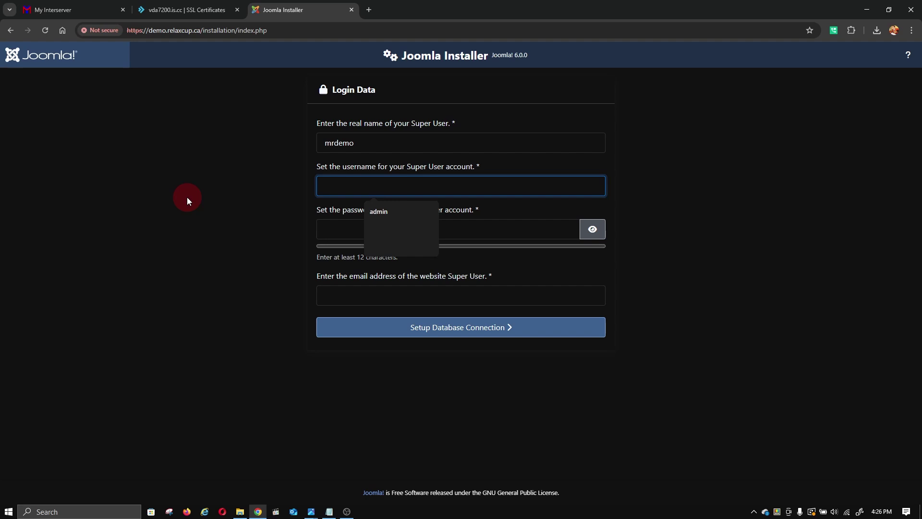
pyautogui.click(202, 175)
pyautogui.click(324, 187)
pyautogui.write('admin')
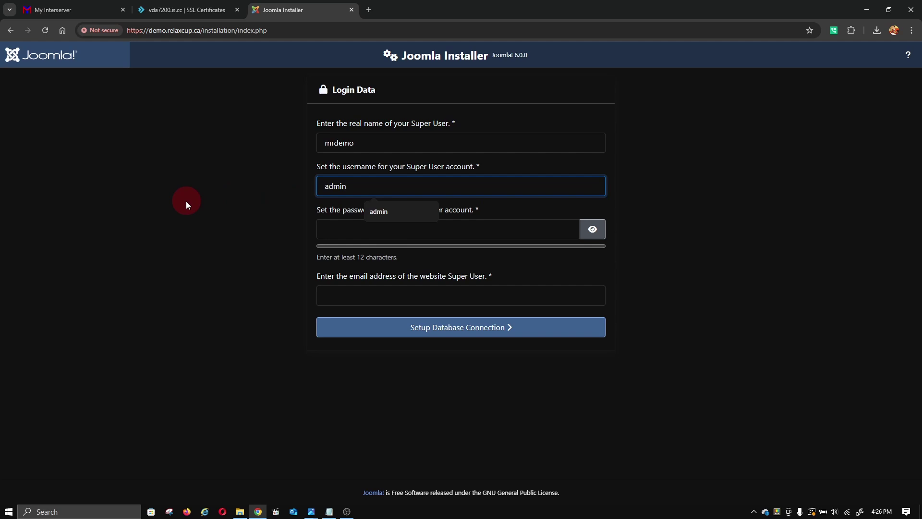
# - Enter and reveal the Super User password, fill in the e-mail, then continue to Database Configuration
pyautogui.click(343, 229)
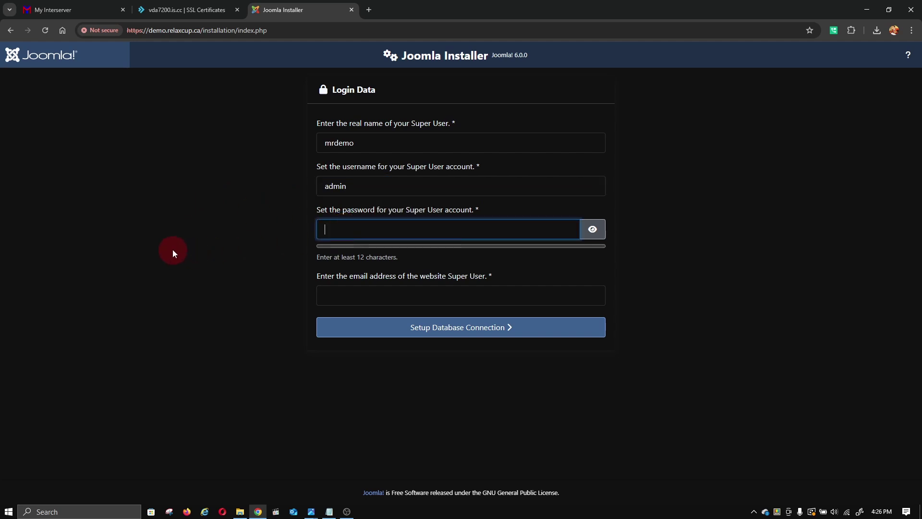
pyautogui.write('••••')
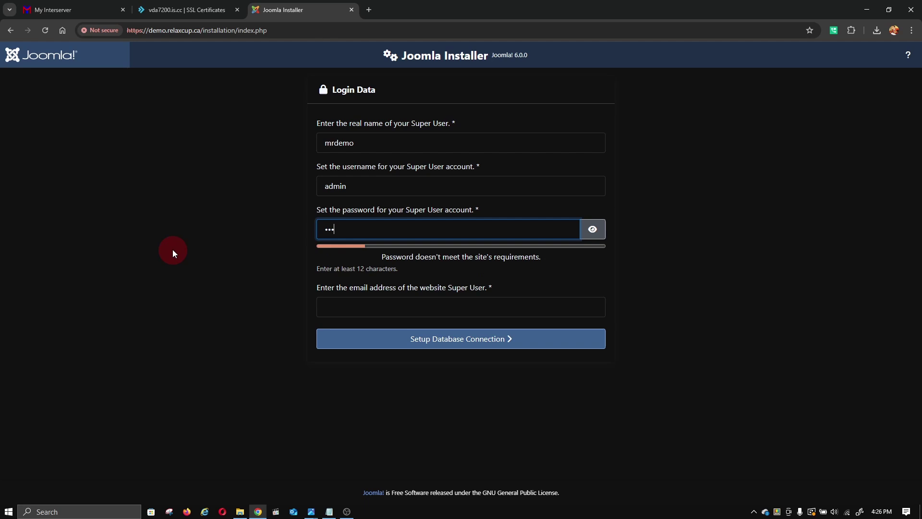
pyautogui.write('•••')
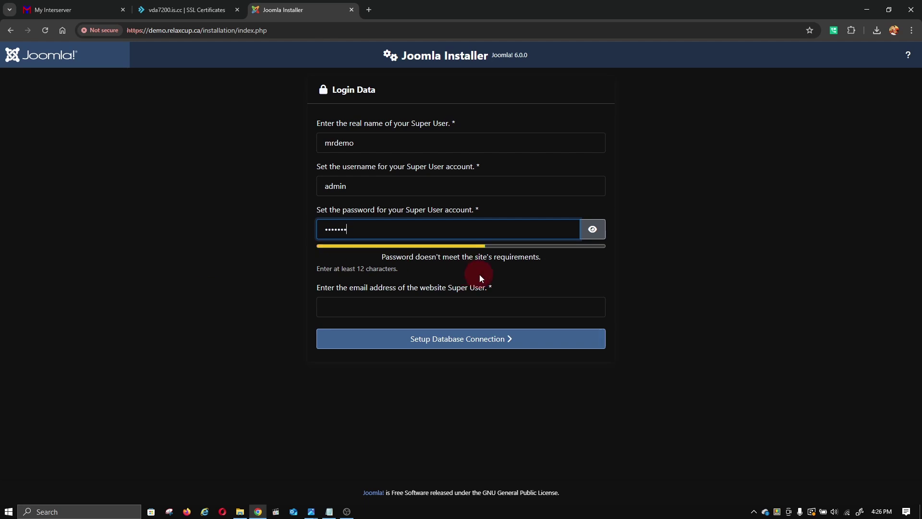
pyautogui.click(592, 230)
pyautogui.click(369, 310)
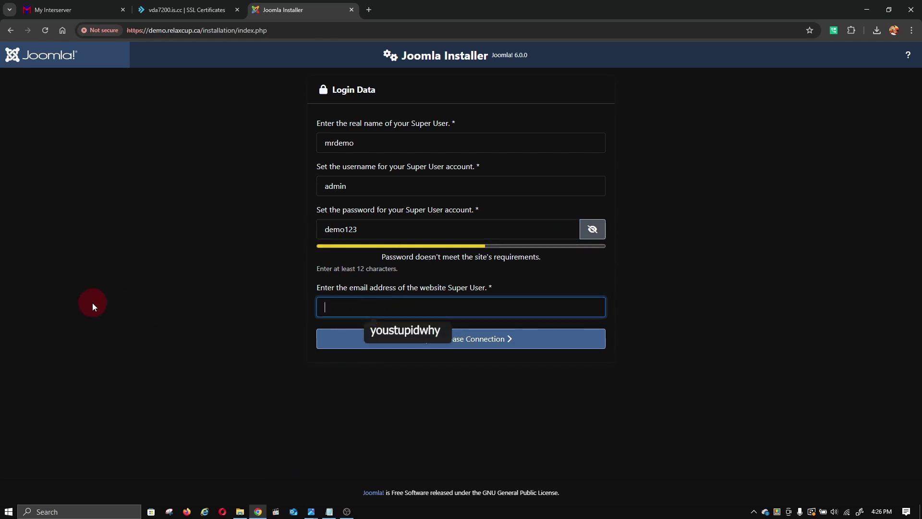
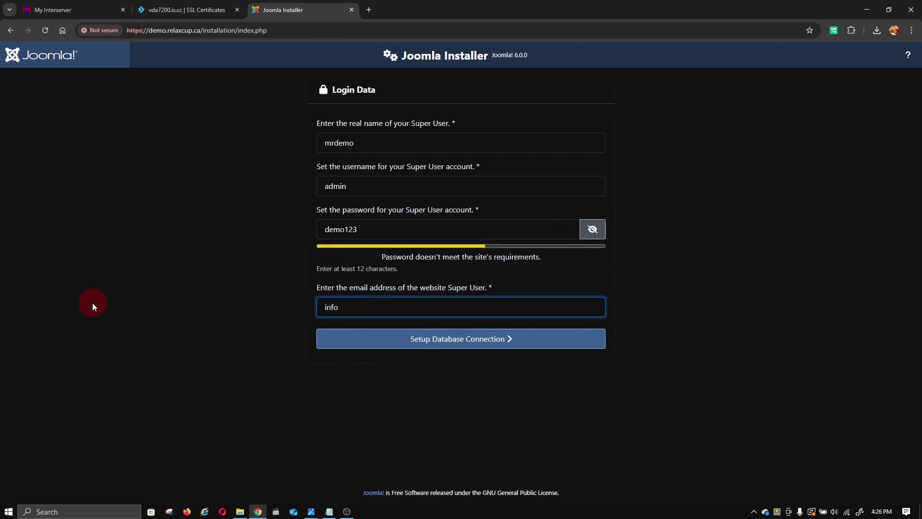
pyautogui.click(457, 339)
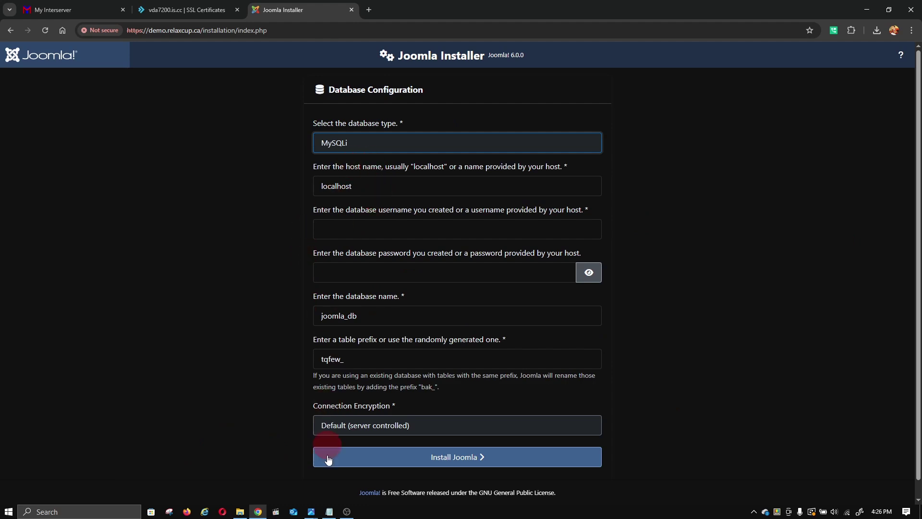
# - Copy the database username from the Notepad notes and paste it into the installer
pyautogui.click(328, 512)
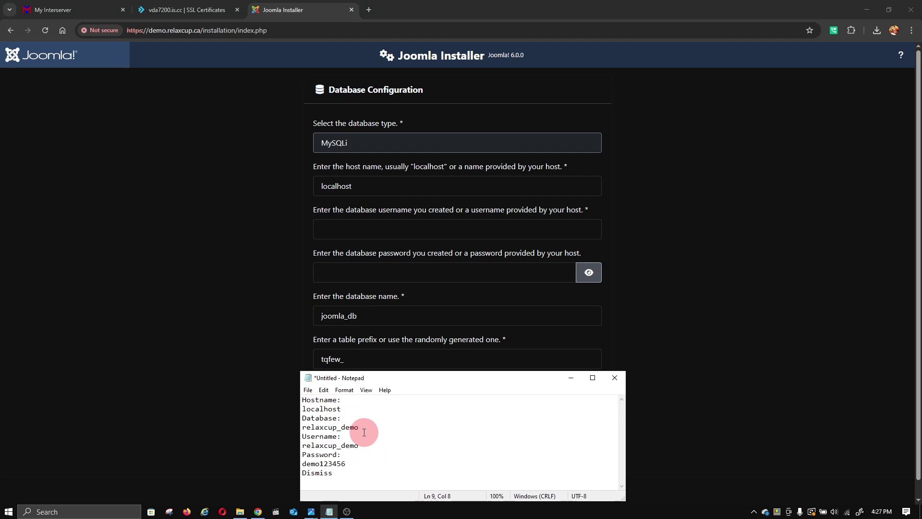
pyautogui.moveTo(360, 436); pyautogui.dragTo(301, 425)
pyautogui.rightClick(330, 427)
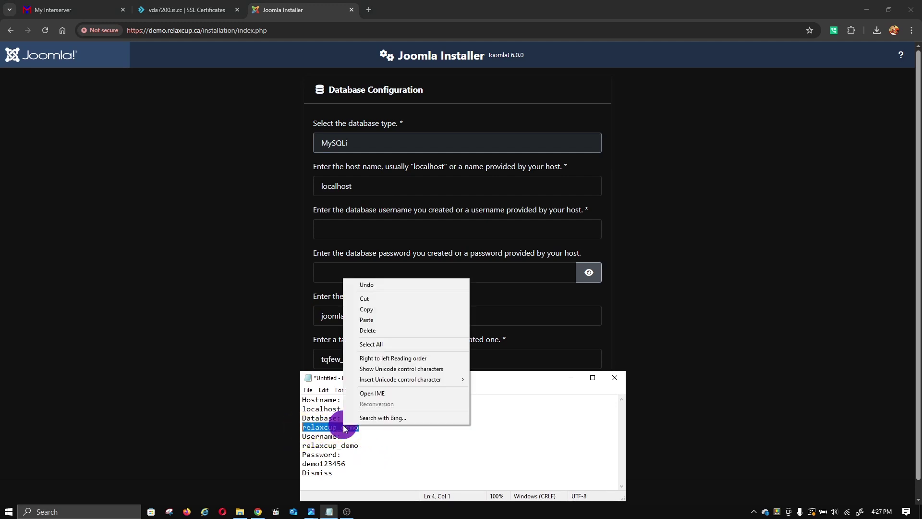
pyautogui.click(366, 311)
pyautogui.click(375, 233)
pyautogui.click(375, 233)
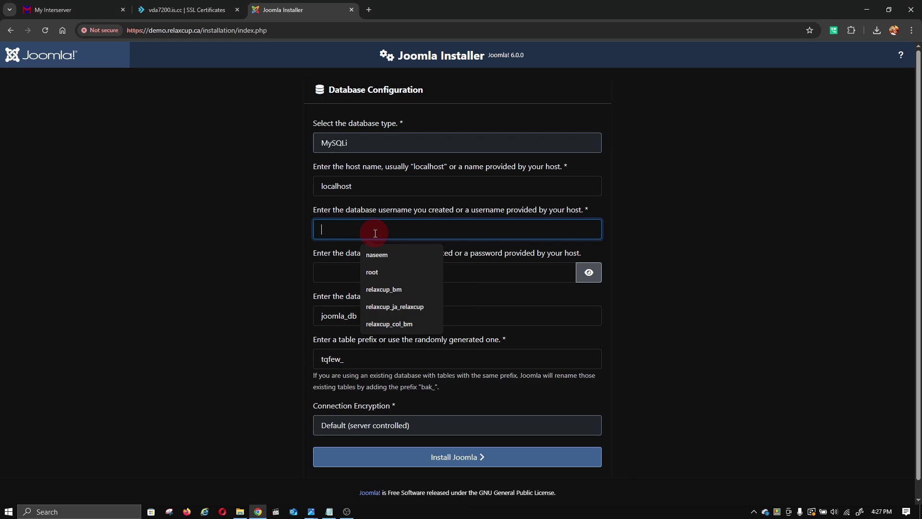
pyautogui.click(323, 280)
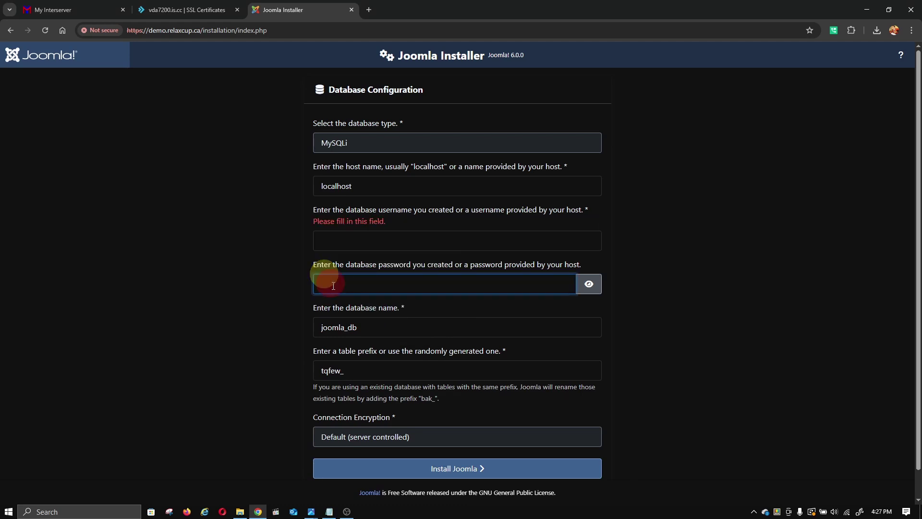
pyautogui.click(350, 233)
pyautogui.rightClick(350, 234)
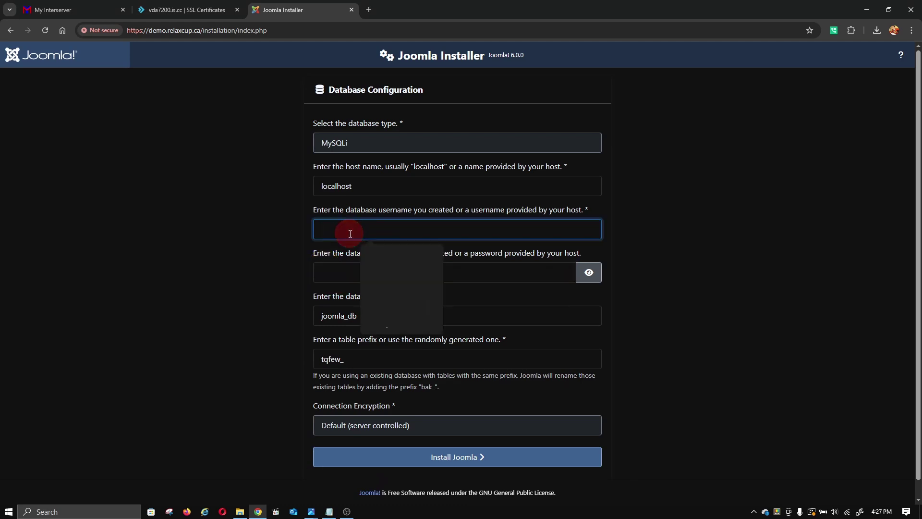
pyautogui.click(370, 328)
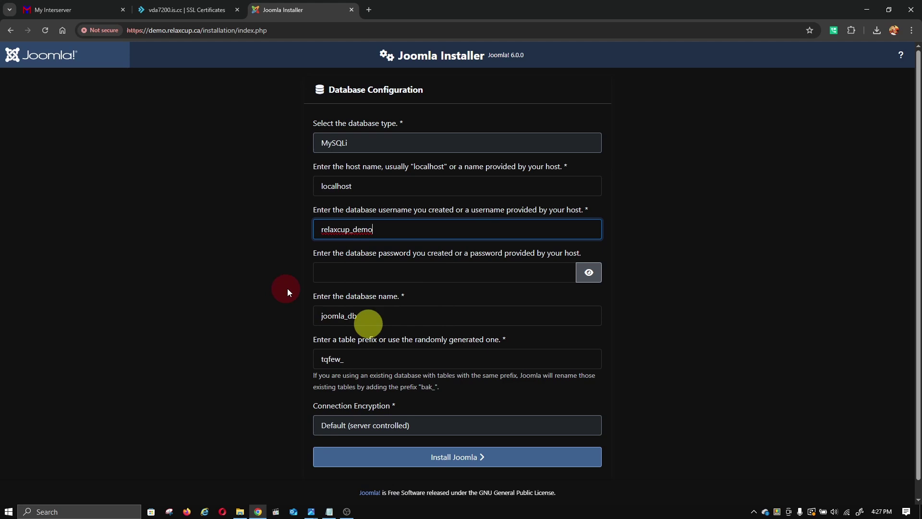
pyautogui.click(324, 273)
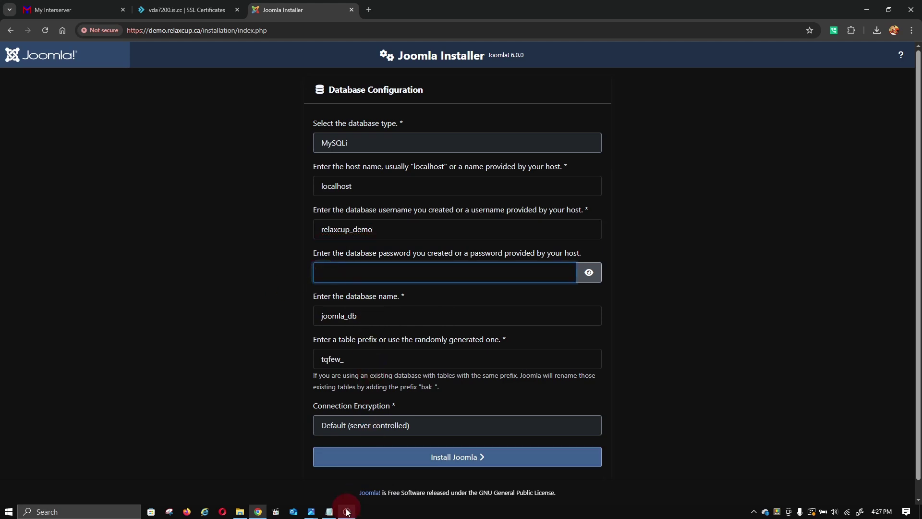
# - Copy the saved database password from the notes into the database password field
pyautogui.click(329, 511)
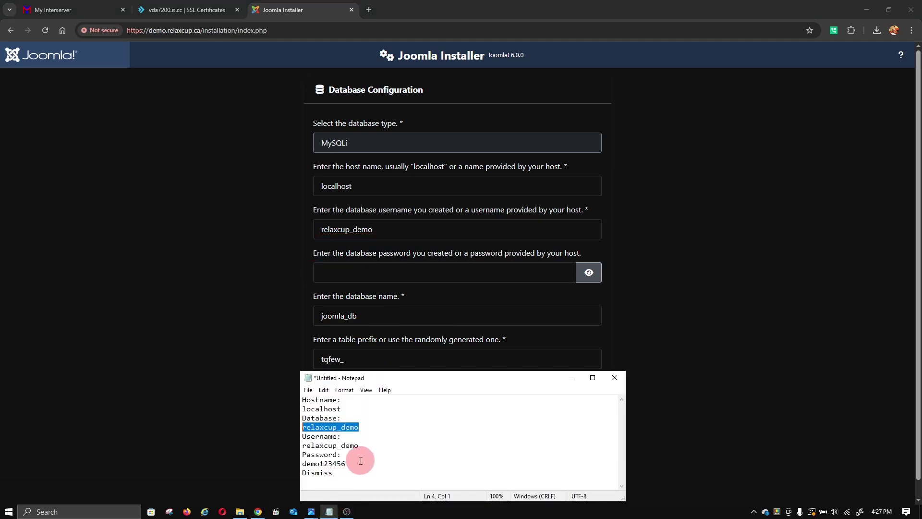
pyautogui.moveTo(361, 463); pyautogui.dragTo(303, 464)
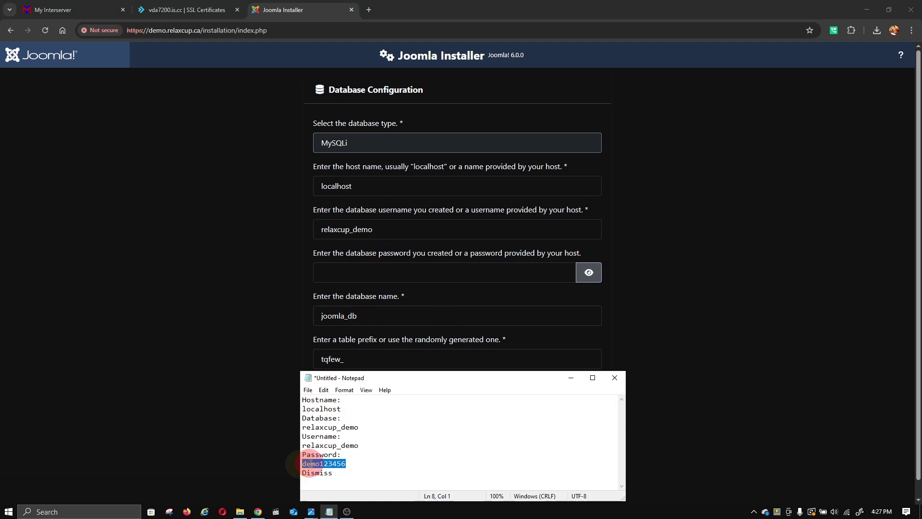
pyautogui.rightClick(310, 463)
pyautogui.click(322, 347)
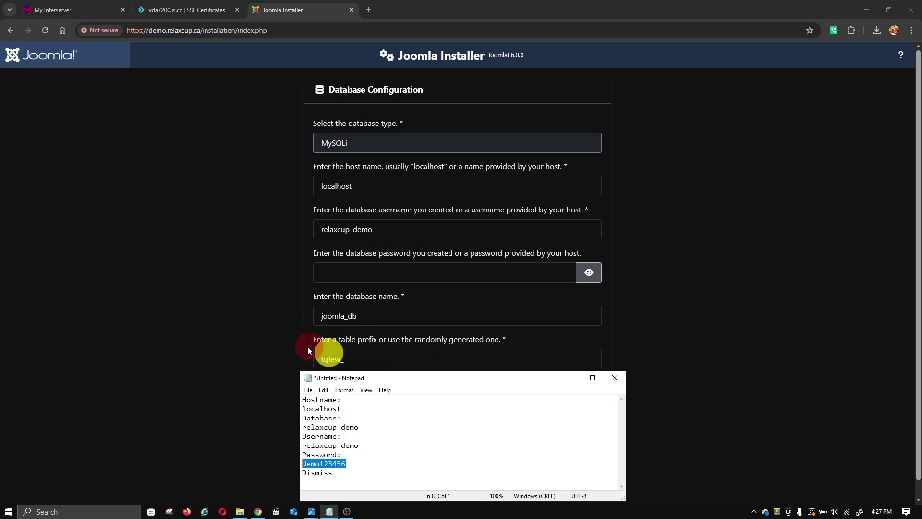
pyautogui.click(283, 339)
pyautogui.click(333, 281)
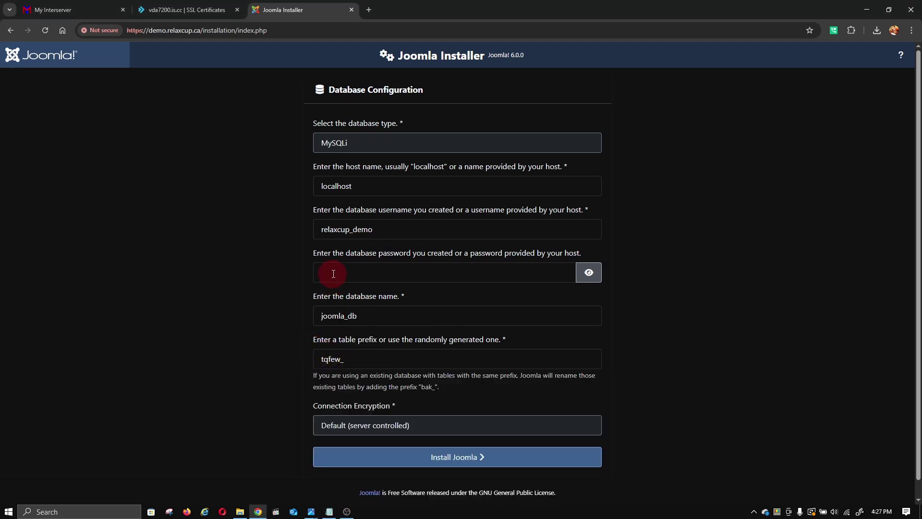
pyautogui.rightClick(333, 275)
pyautogui.click(352, 369)
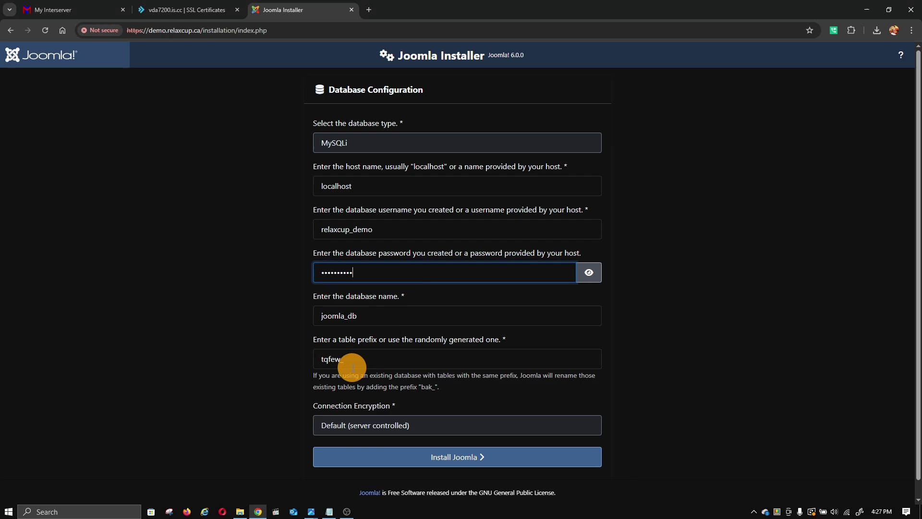
# - Replace the default joomla_db database name with the name copied from the notes
pyautogui.moveTo(369, 320); pyautogui.dragTo(288, 313)
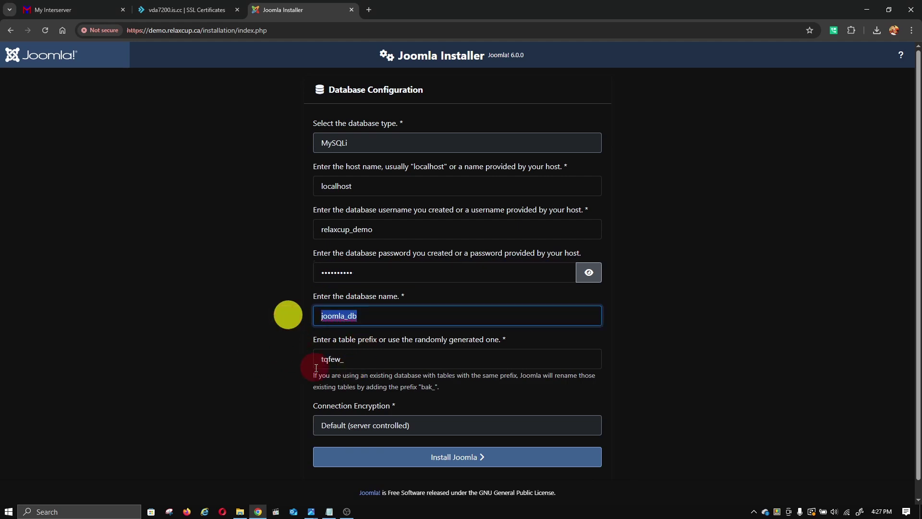
pyautogui.write('demo_')
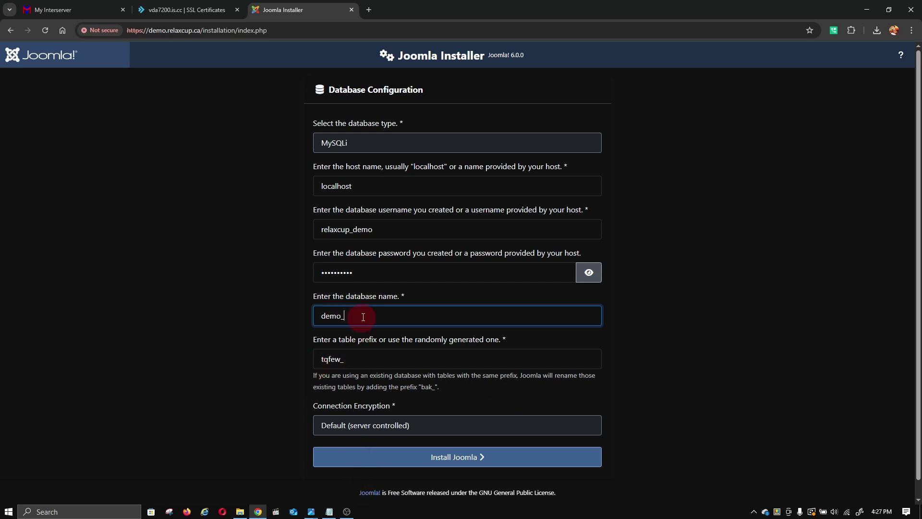
pyautogui.moveTo(362, 316); pyautogui.dragTo(288, 312)
pyautogui.click(329, 510)
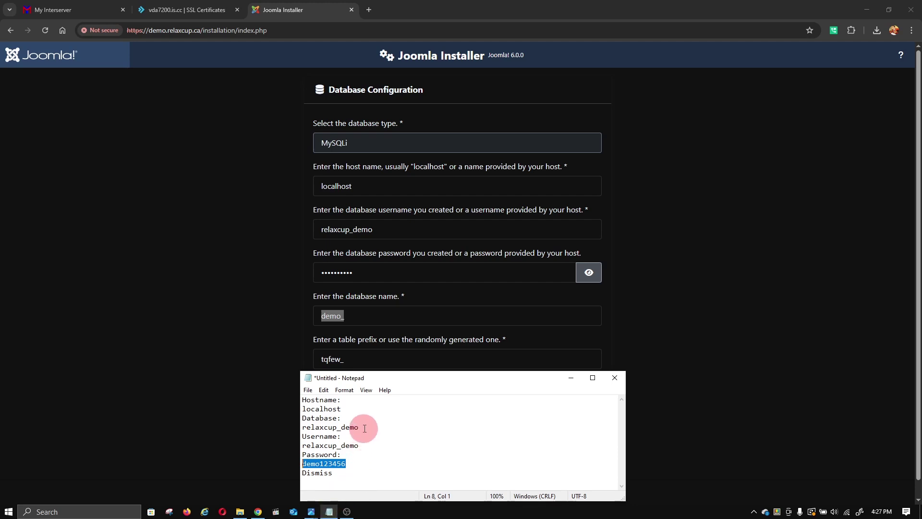
pyautogui.moveTo(359, 427); pyautogui.dragTo(298, 429)
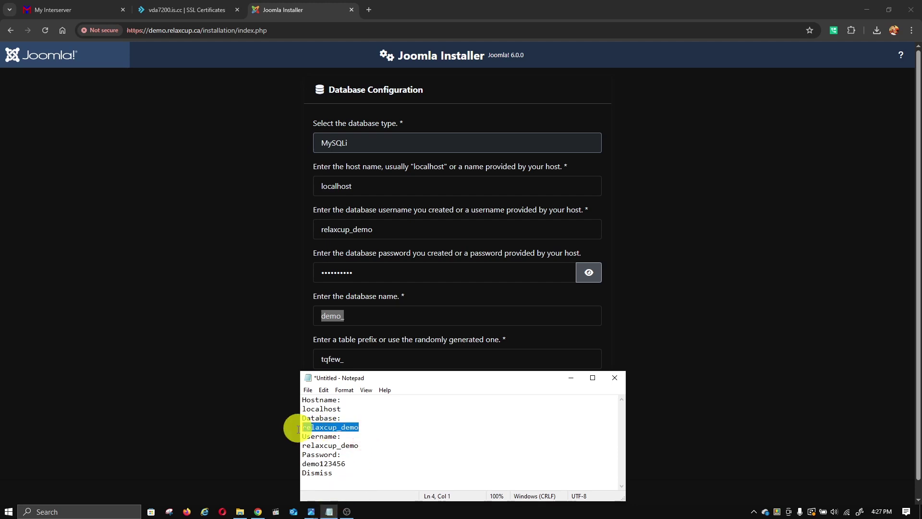
pyautogui.rightClick(332, 427)
pyautogui.click(354, 312)
pyautogui.click(239, 321)
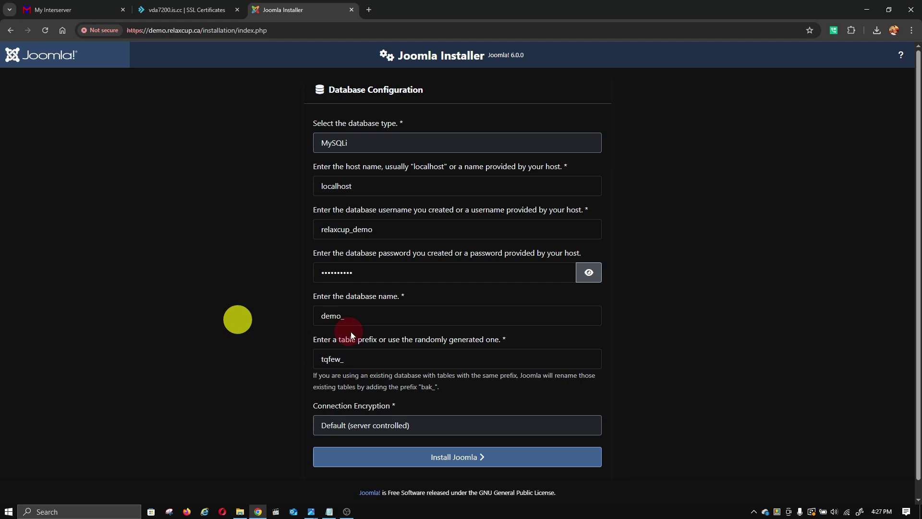
pyautogui.moveTo(360, 314); pyautogui.dragTo(312, 315)
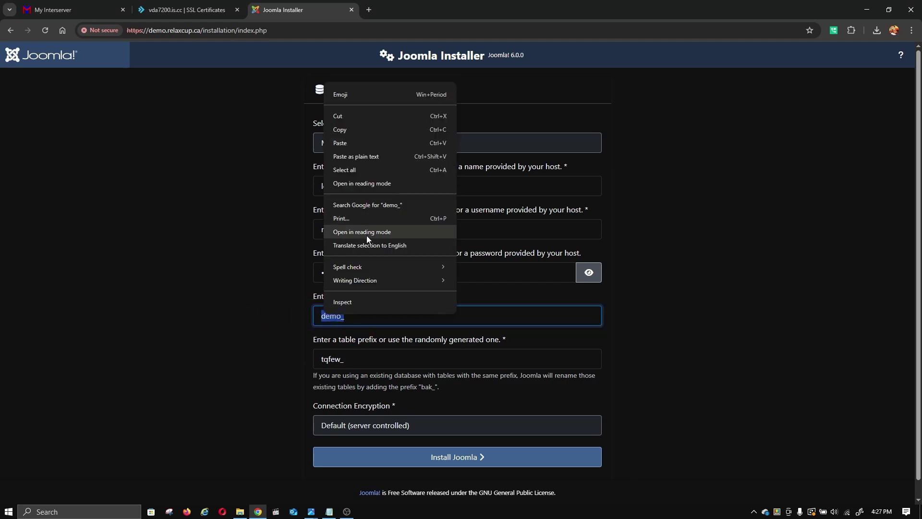
pyautogui.click(359, 143)
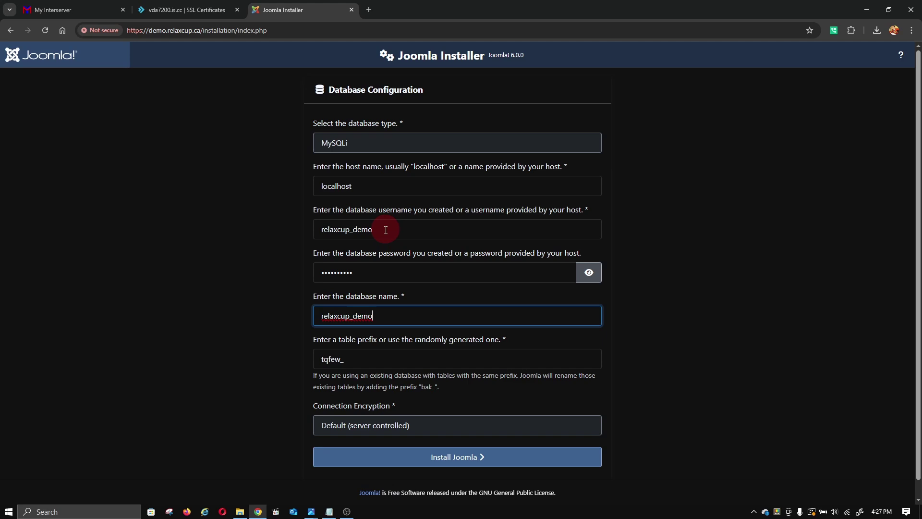
# - Verify the username against the notes, set the table prefix to demo_, and start installing
pyautogui.click(386, 230)
pyautogui.click(330, 511)
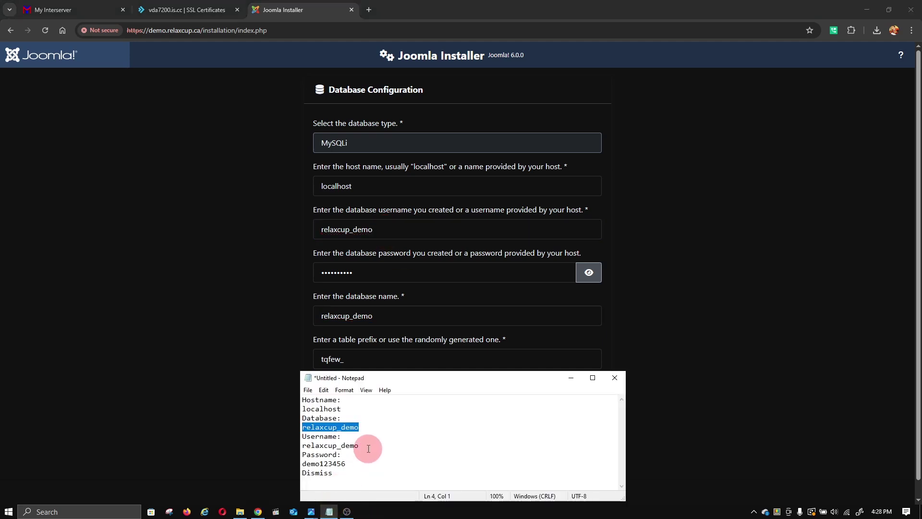
pyautogui.click(389, 223)
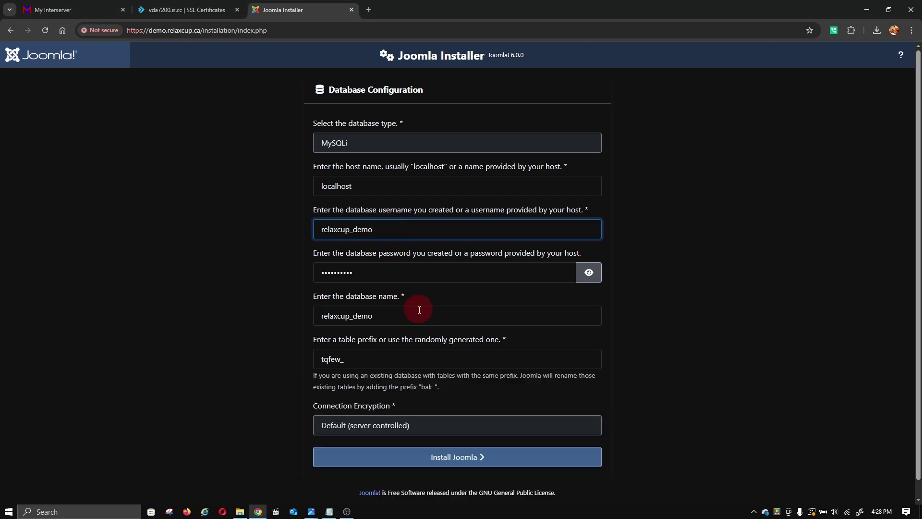
pyautogui.moveTo(361, 367); pyautogui.dragTo(268, 375)
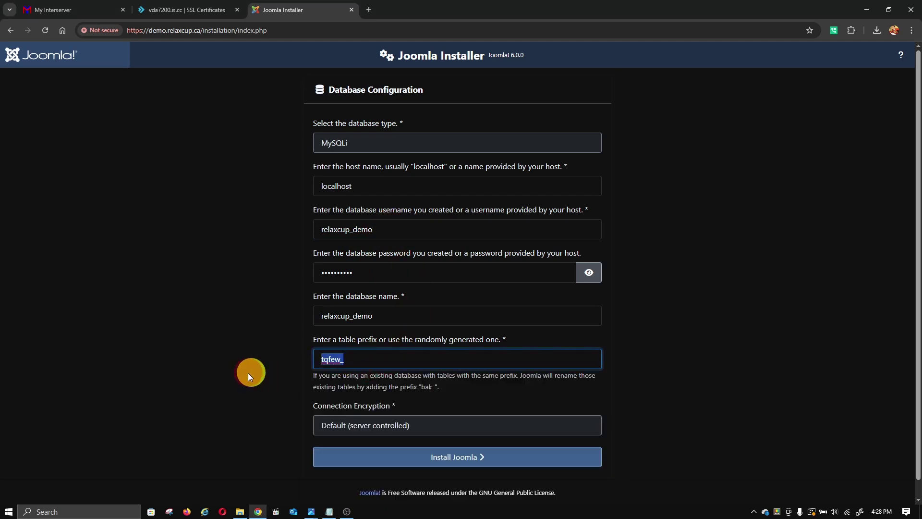
pyautogui.write('demo_')
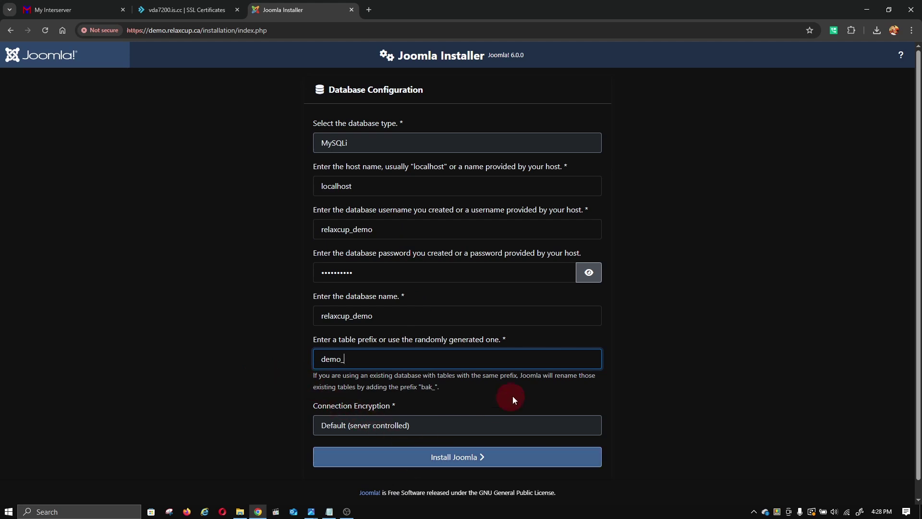
pyautogui.click(481, 456)
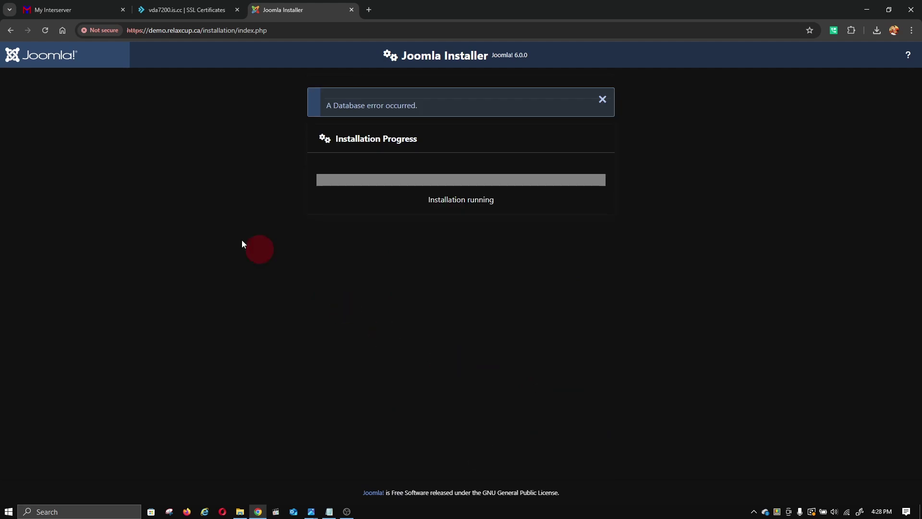
# - Reload the installer address via Back/Forward and proceed past the demo.relaxcup.ca certificate warning
pyautogui.click(11, 30)
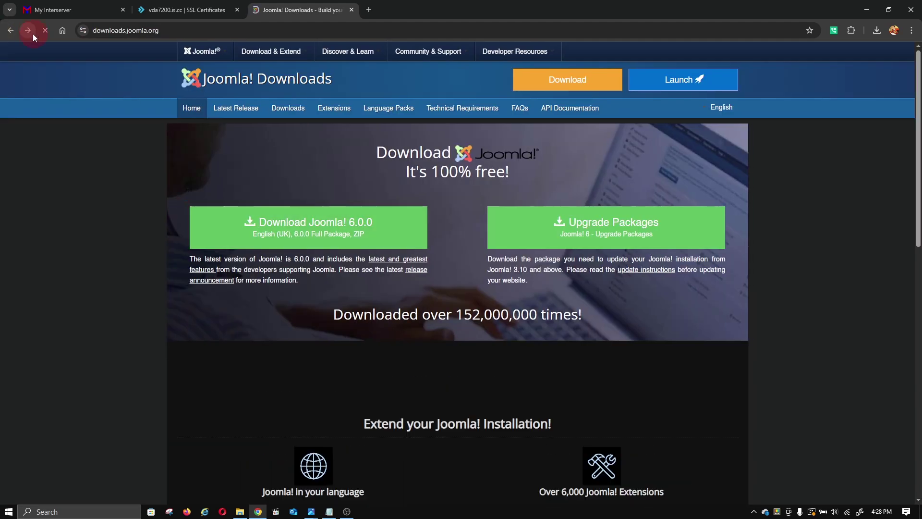
pyautogui.click(27, 28)
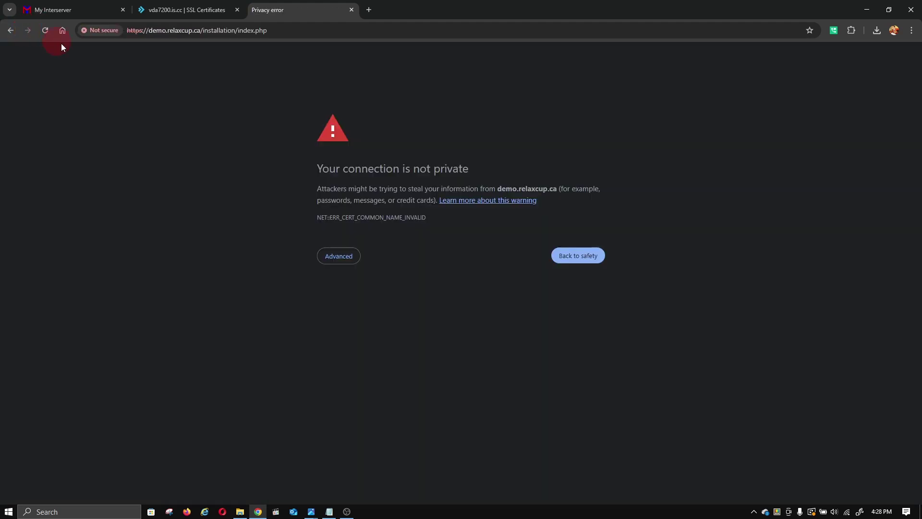
pyautogui.click(347, 250)
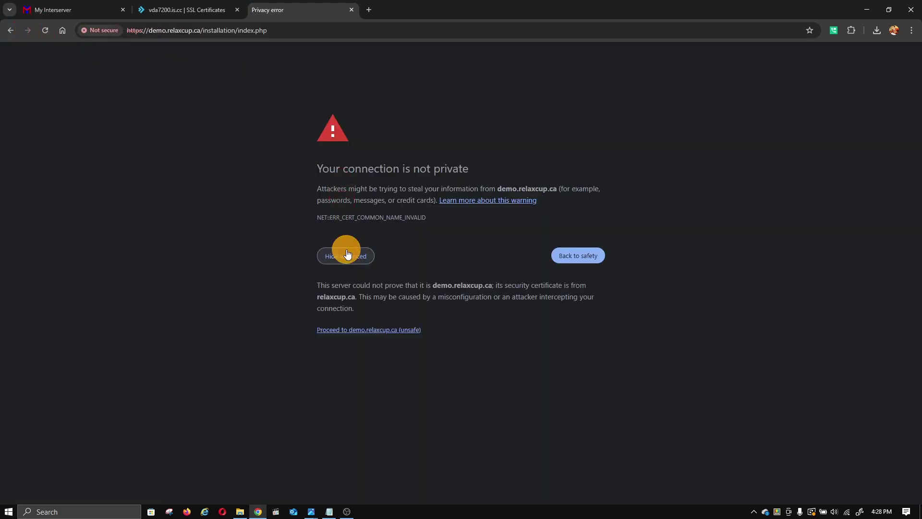
pyautogui.click(369, 330)
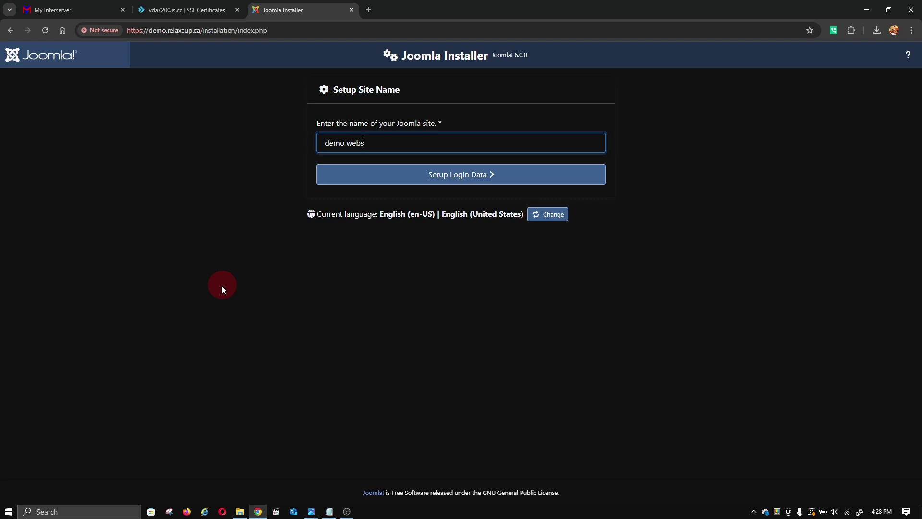
# - Re-enter the Super User's real name, autofilled username, password and e-mail address
pyautogui.click(361, 181)
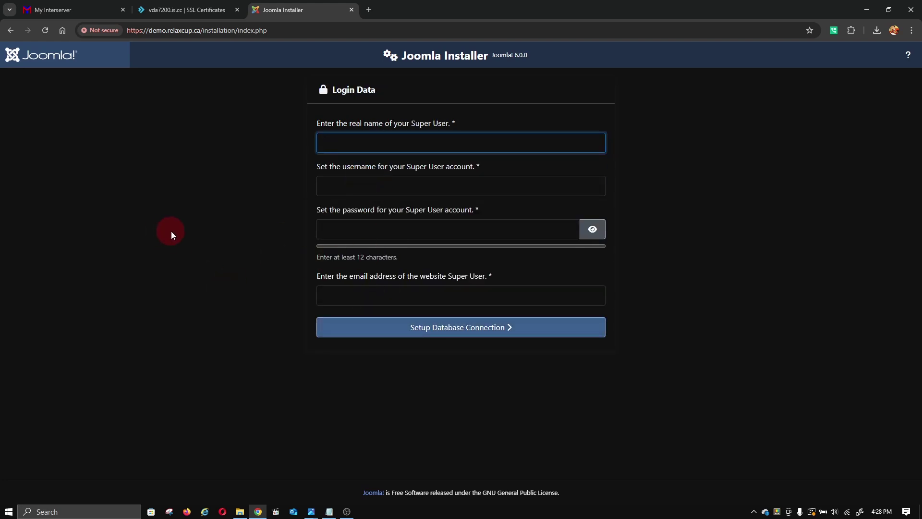
pyautogui.write('mrdemo')
pyautogui.click(339, 185)
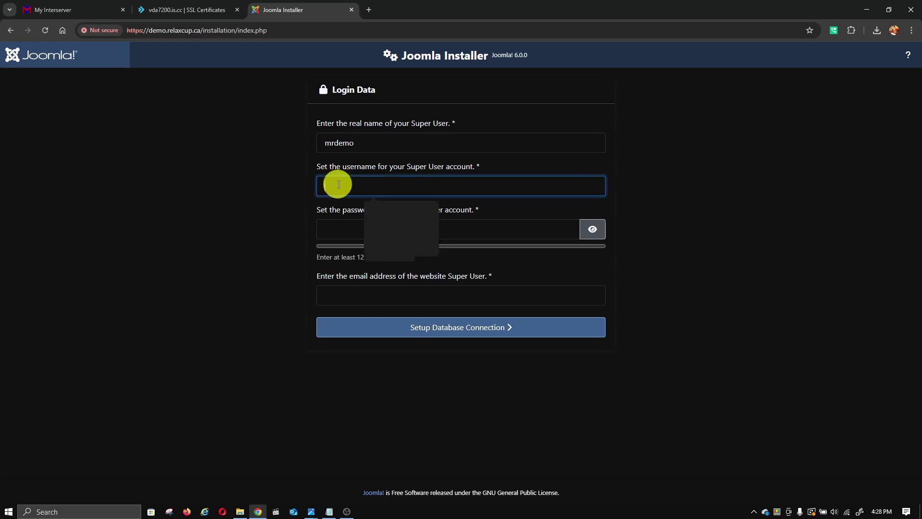
pyautogui.click(394, 213)
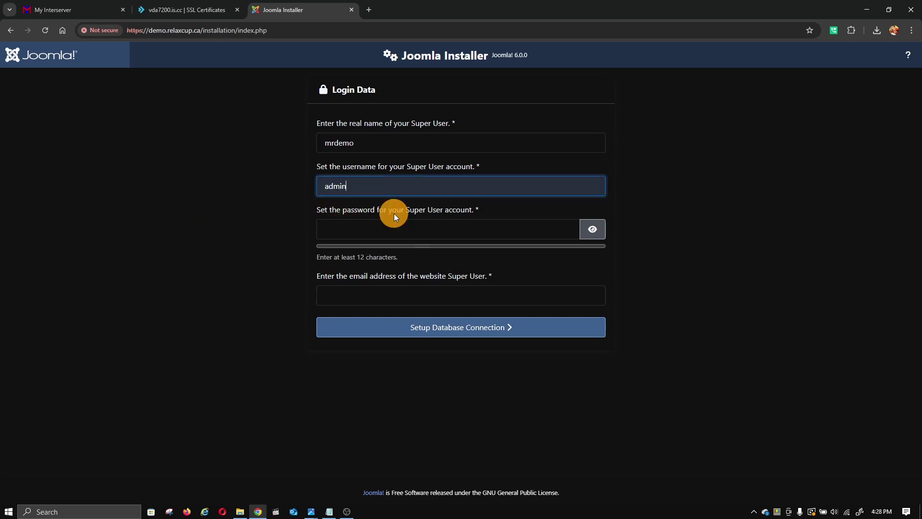
pyautogui.click(336, 222)
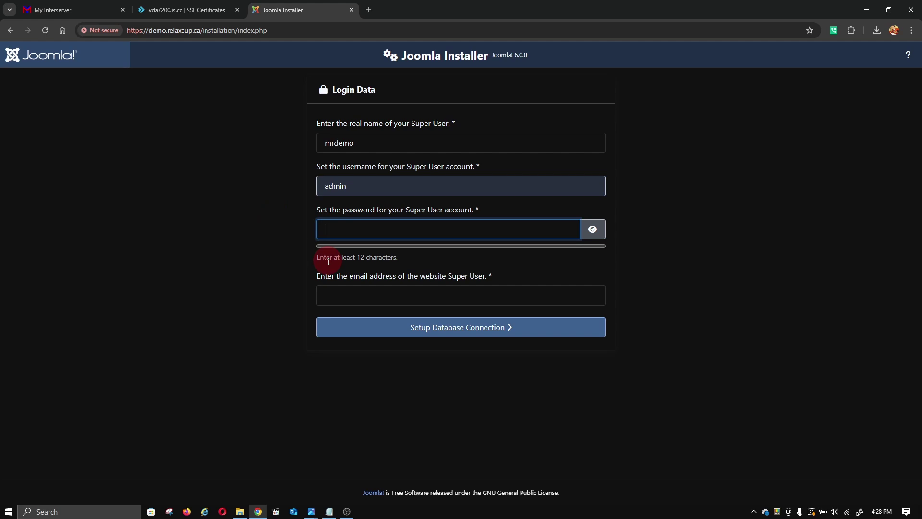
pyautogui.write('•••••••')
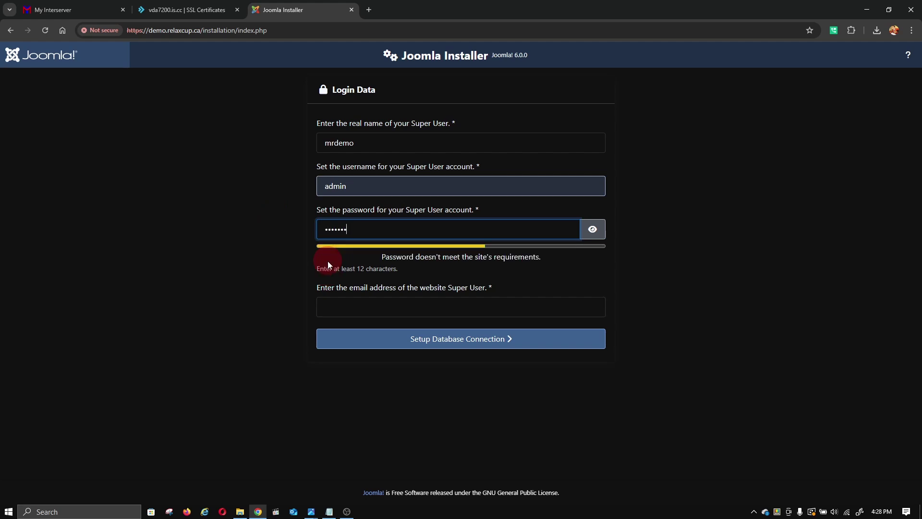
pyautogui.write('•••')
pyautogui.click(377, 339)
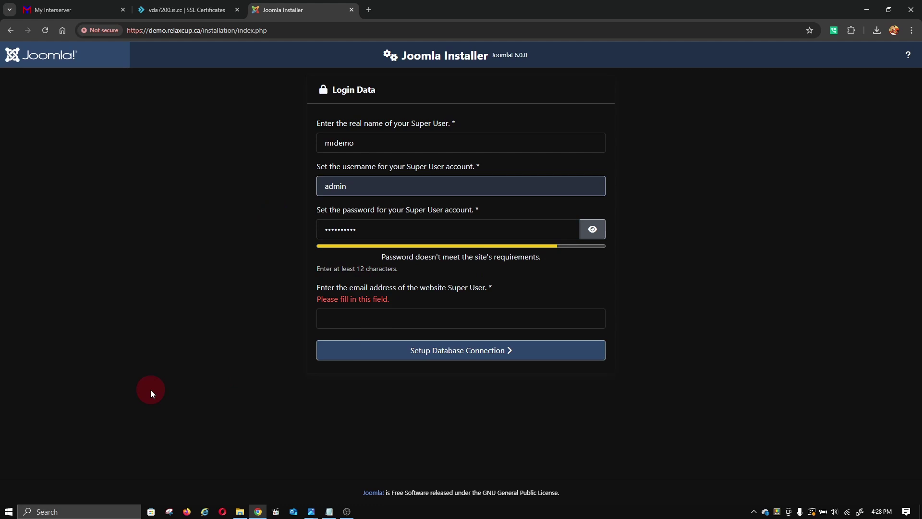
pyautogui.click(352, 331)
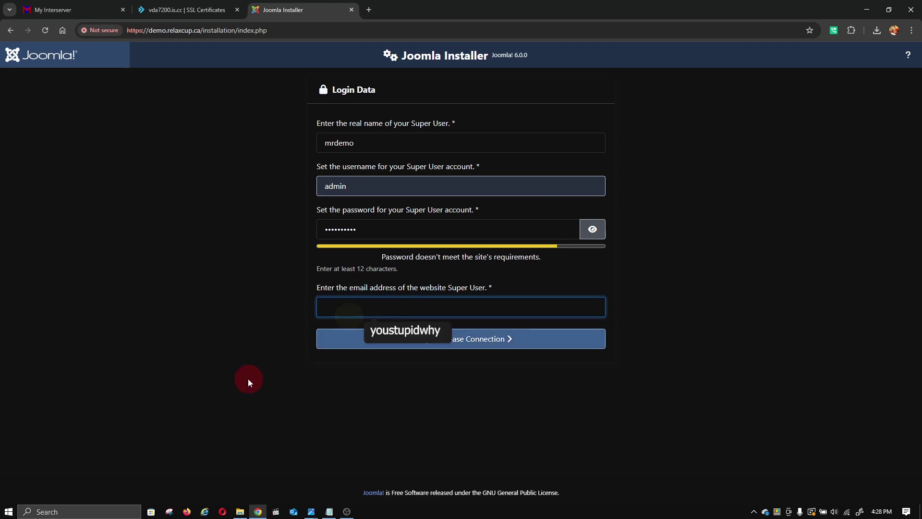
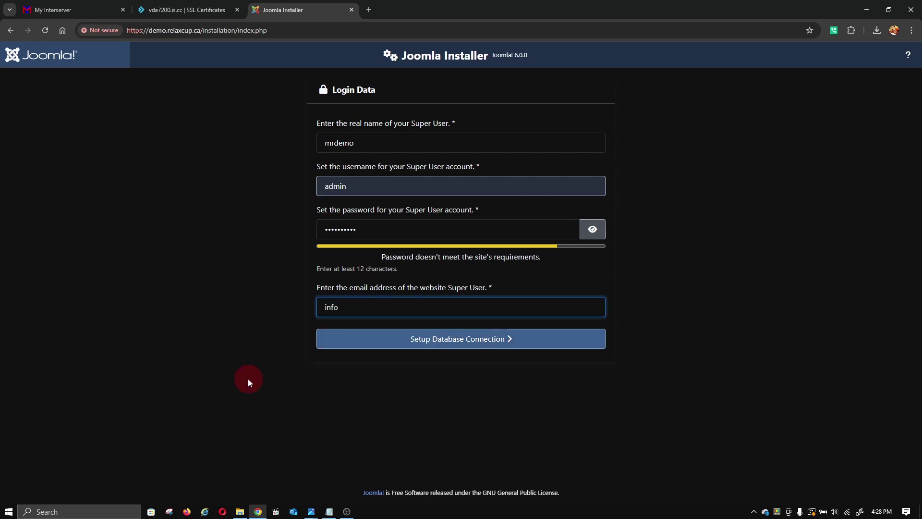
# - Choose MySQLi as the database type and paste the database username from the notes
pyautogui.click(370, 342)
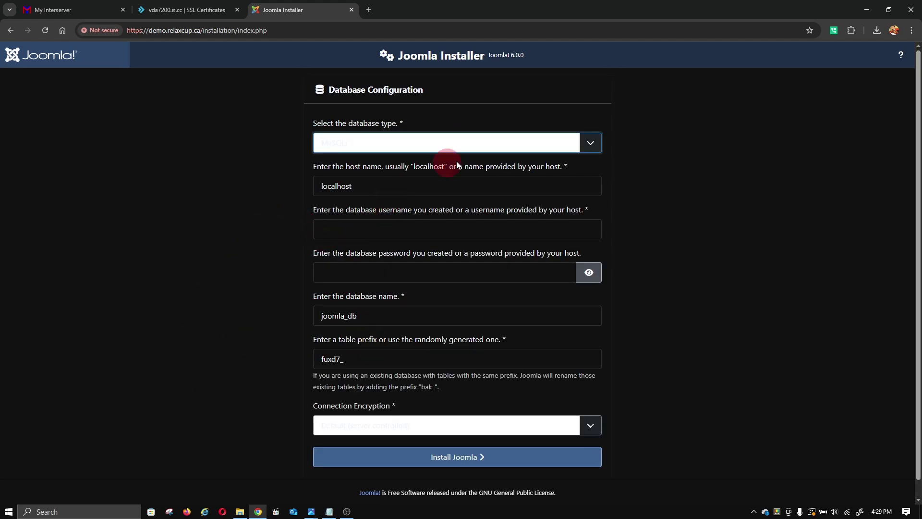
pyautogui.click(595, 146)
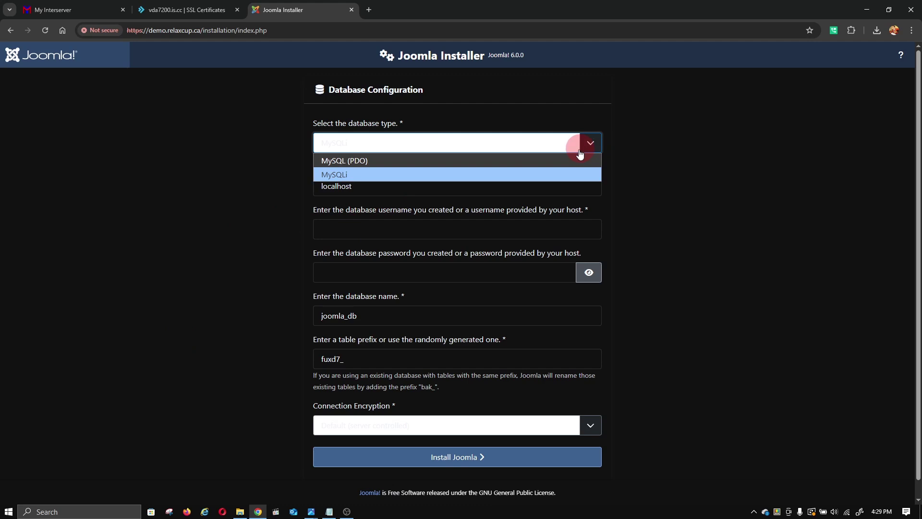
pyautogui.click(462, 176)
pyautogui.click(350, 222)
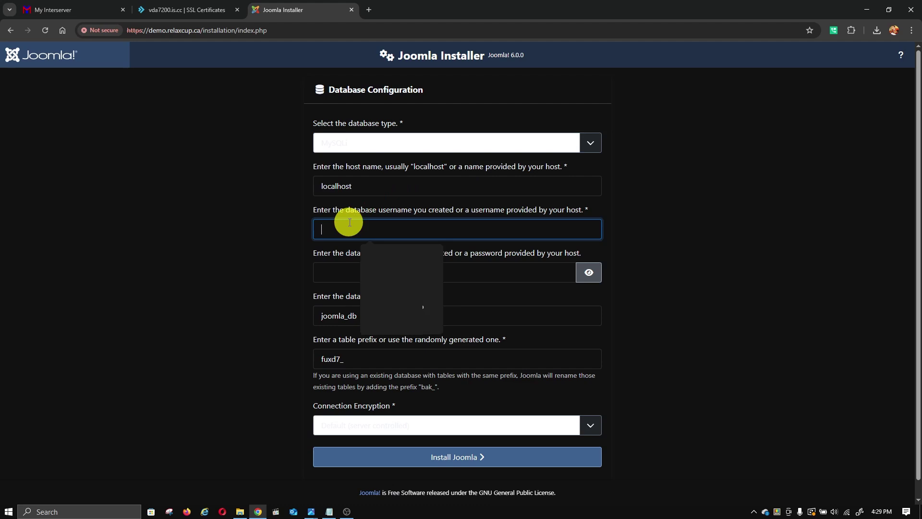
pyautogui.click(329, 511)
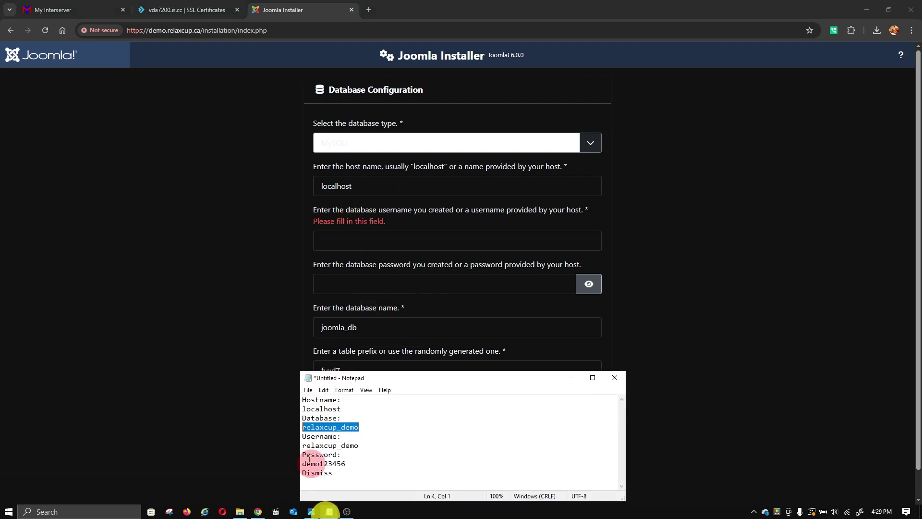
pyautogui.moveTo(365, 445); pyautogui.dragTo(288, 445)
pyautogui.rightClick(338, 443)
pyautogui.click(377, 331)
pyautogui.click(362, 231)
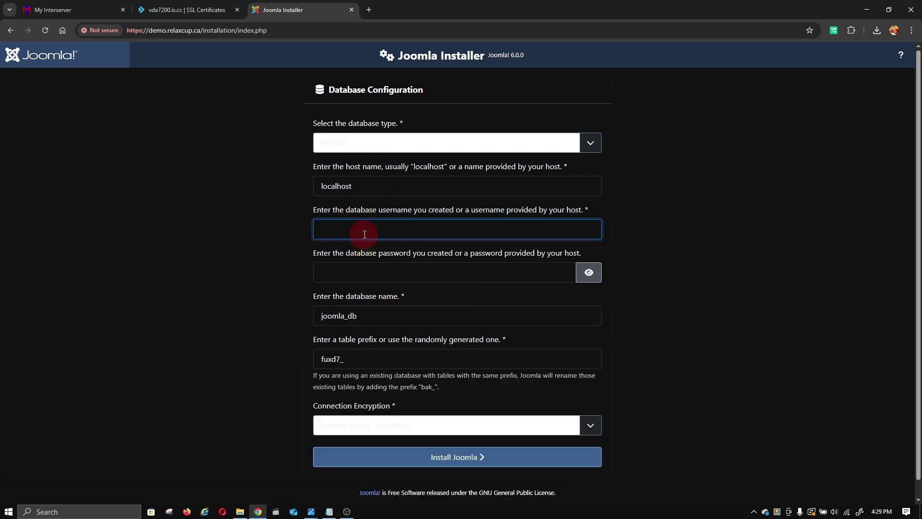
pyautogui.hotkey('ctrl', 'v')
# - Copy the saved database password from the notes into the database password field
pyautogui.click(327, 276)
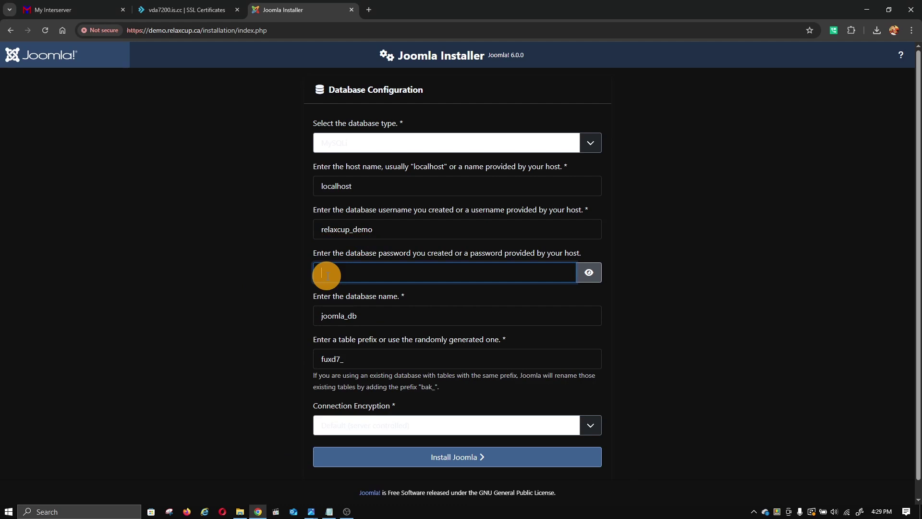
pyautogui.click(329, 511)
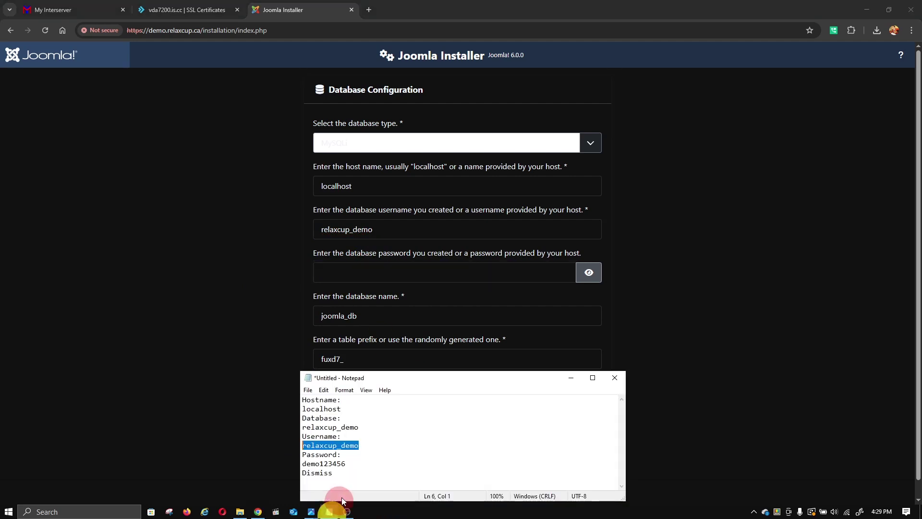
pyautogui.moveTo(355, 462); pyautogui.dragTo(293, 462)
pyautogui.click(348, 463)
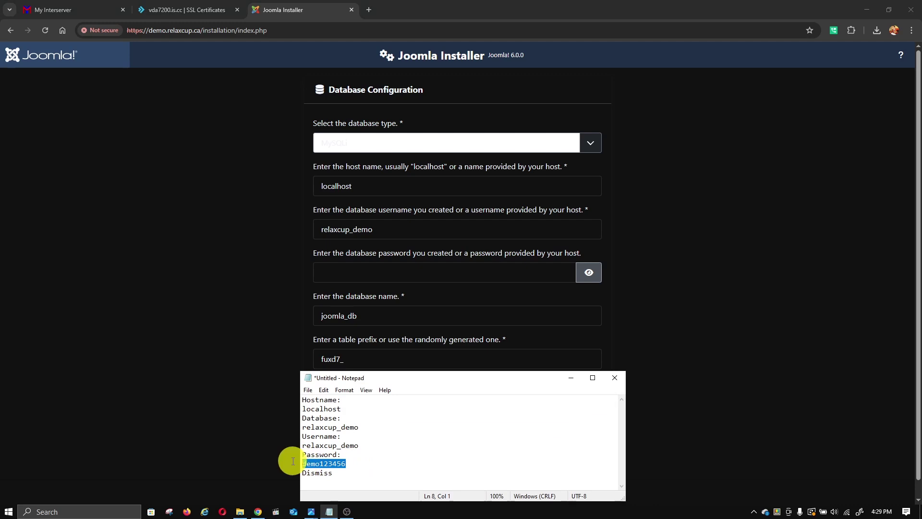
pyautogui.rightClick(320, 461)
pyautogui.click(354, 347)
pyautogui.click(247, 305)
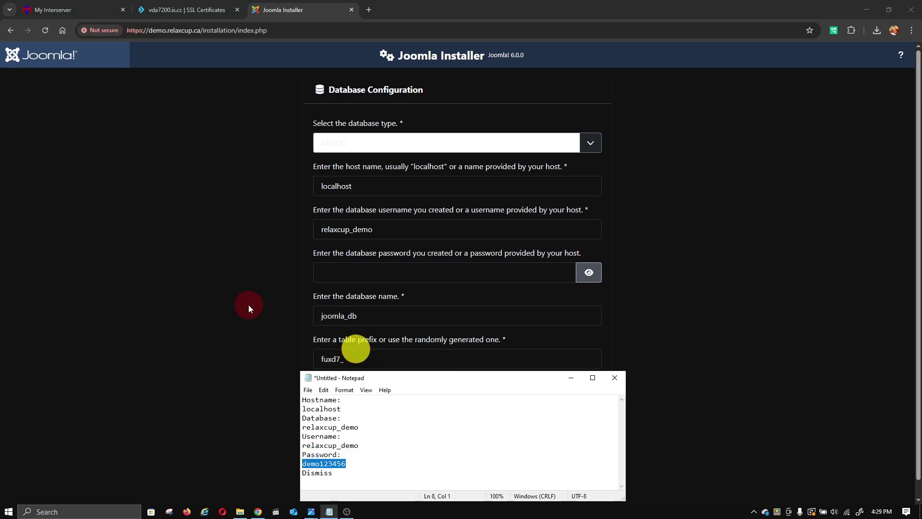
pyautogui.rightClick(331, 273)
pyautogui.click(353, 369)
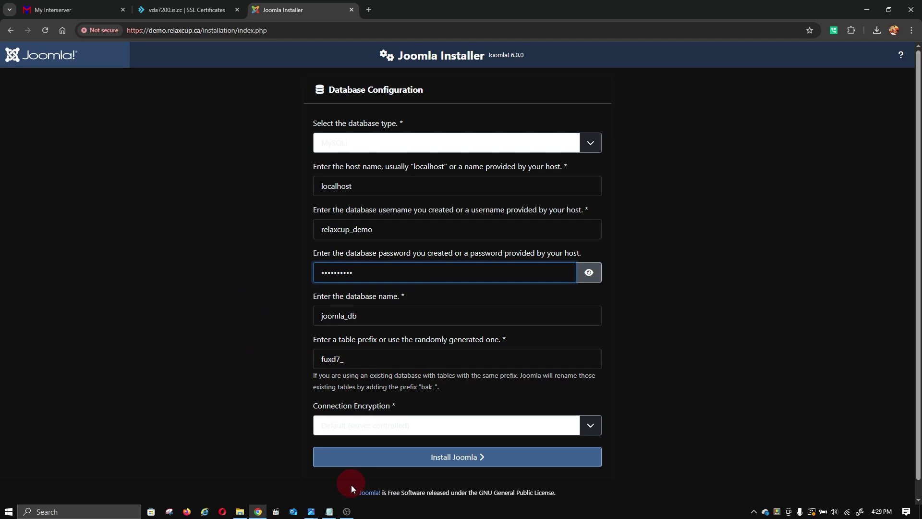
# - Replace joomla_db with relaxcup_demo, keep the generated table prefix, and start the installation
pyautogui.moveTo(386, 225); pyautogui.dragTo(315, 237)
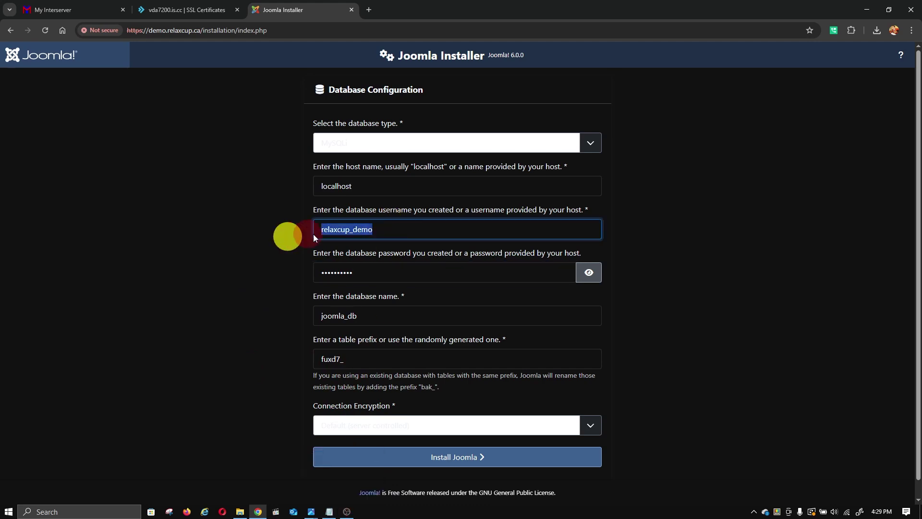
pyautogui.rightClick(339, 233)
pyautogui.click(354, 304)
pyautogui.moveTo(365, 315); pyautogui.dragTo(290, 321)
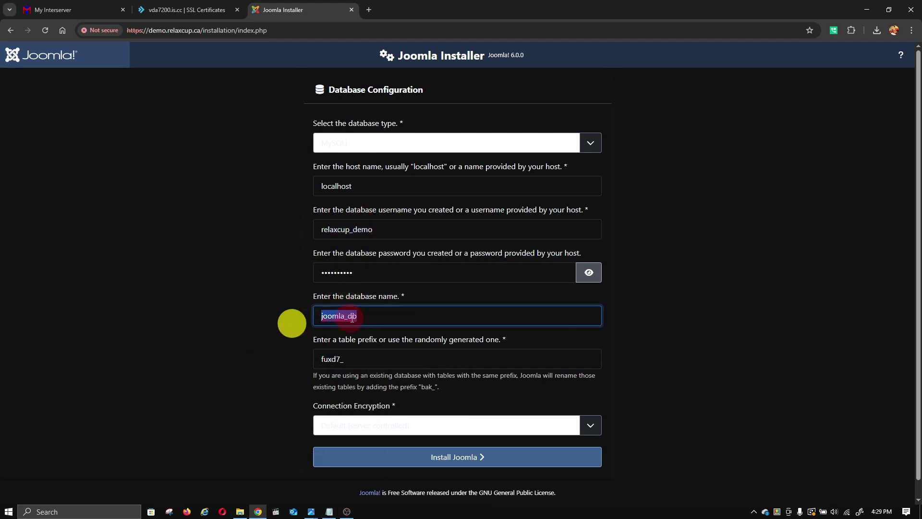
pyautogui.rightClick(342, 317)
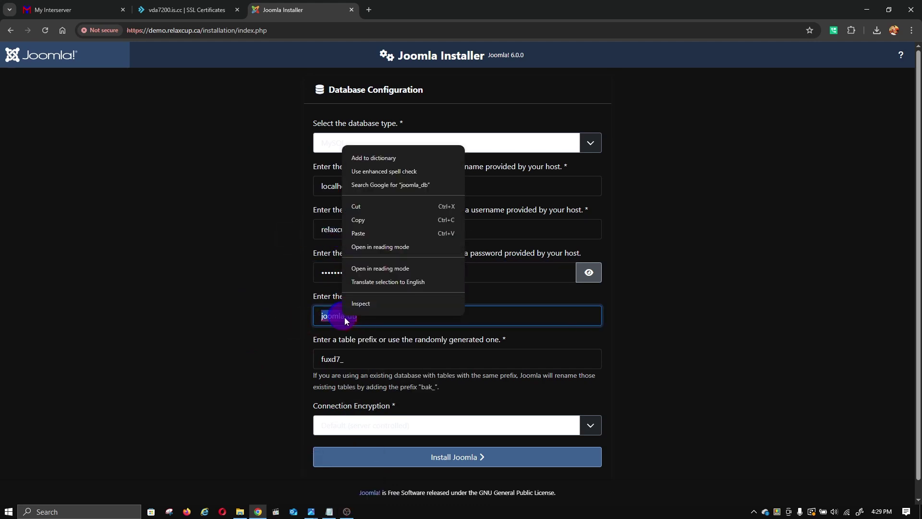
pyautogui.click(374, 235)
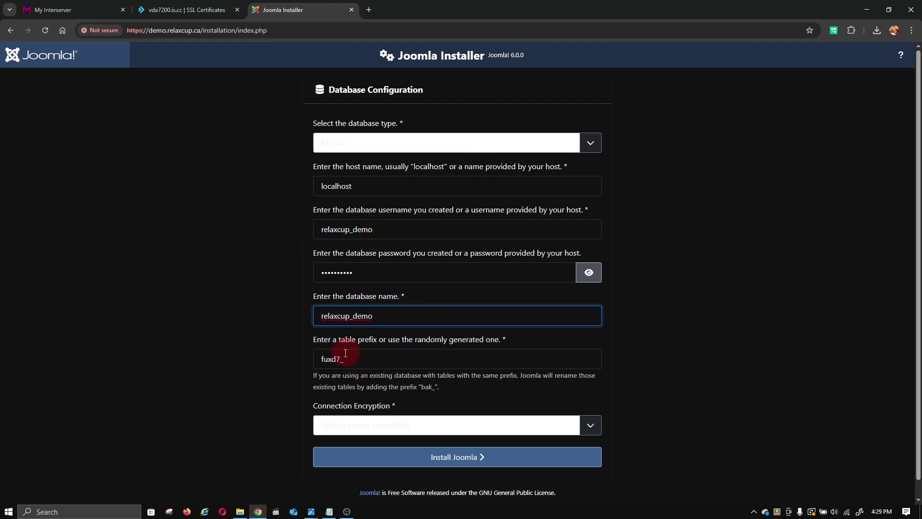
pyautogui.moveTo(336, 358); pyautogui.dragTo(261, 371)
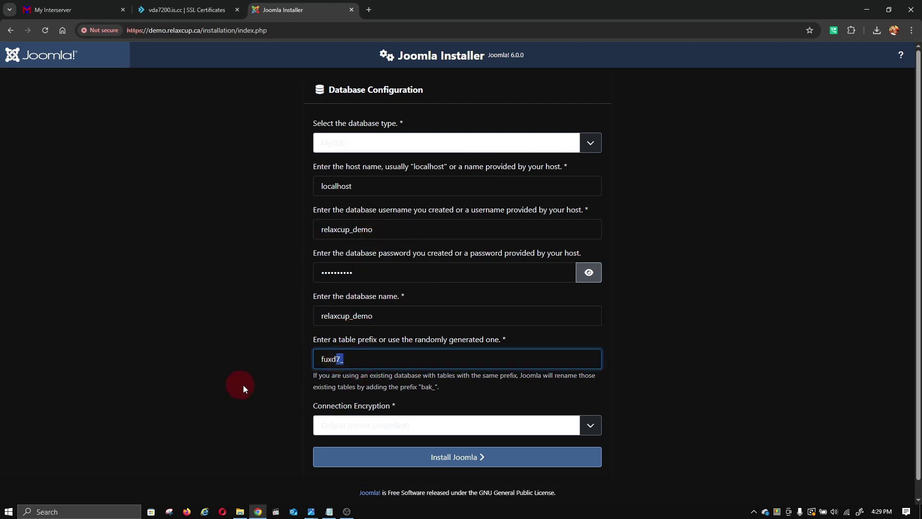
pyautogui.click(365, 358)
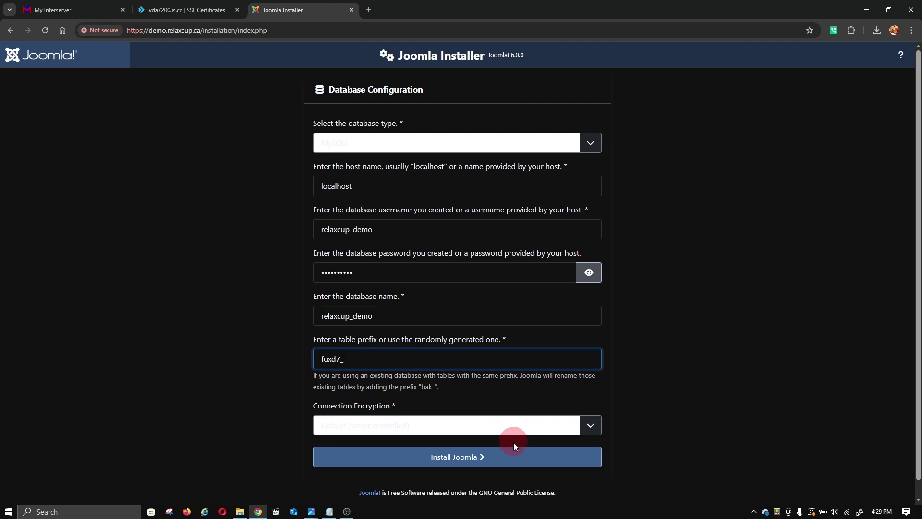
pyautogui.click(511, 458)
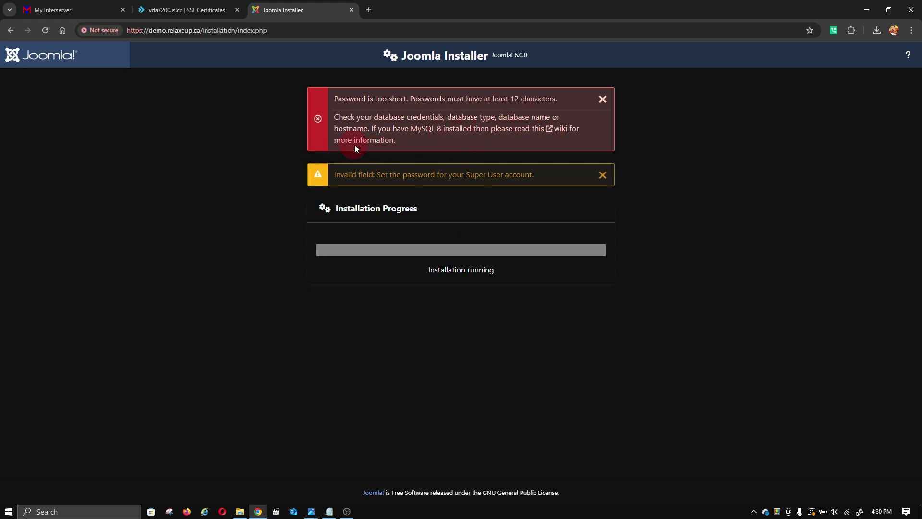
# - Dismiss the password-too-short alerts, return to the Login Data step, then go to DirectAdmin's SSL Certificates page
pyautogui.click(602, 175)
pyautogui.click(602, 98)
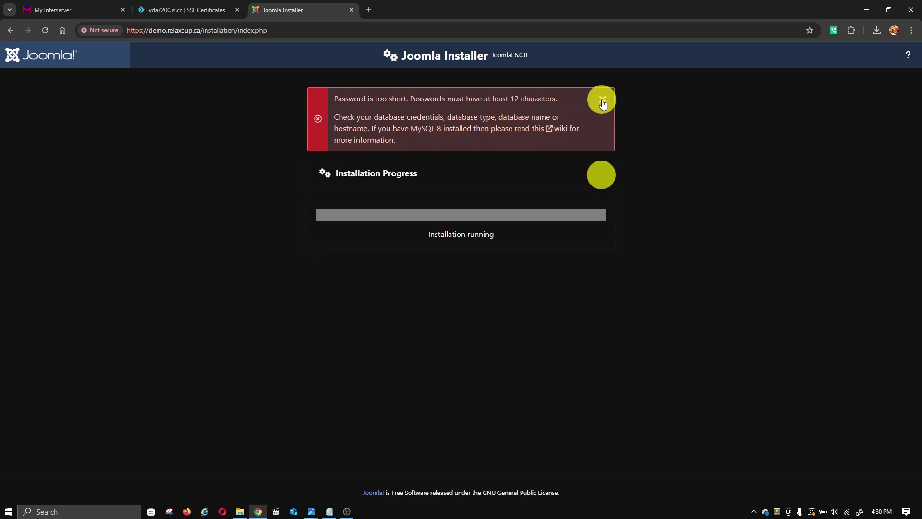
pyautogui.click(9, 39)
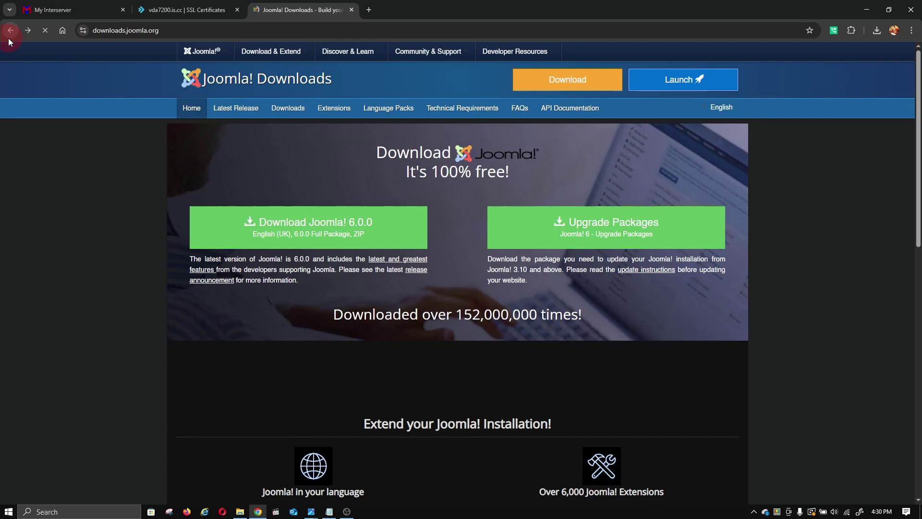
pyautogui.click(30, 34)
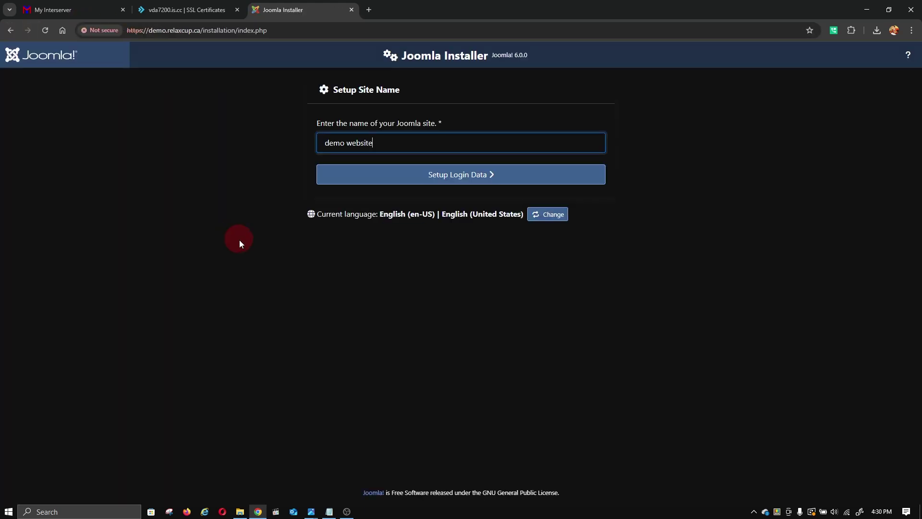
pyautogui.click(391, 173)
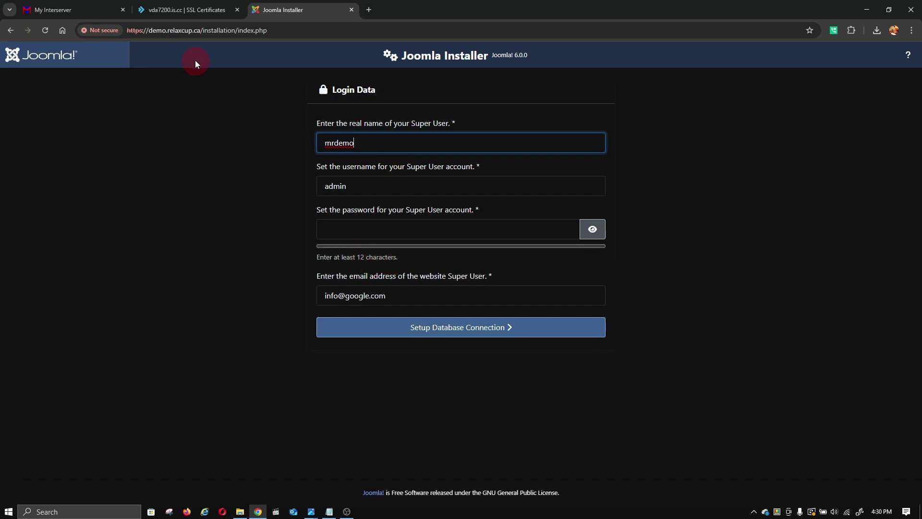
pyautogui.click(212, 9)
# - Close the certificate-saved notice and open management for the relaxcup_demo database
pyautogui.click(619, 318)
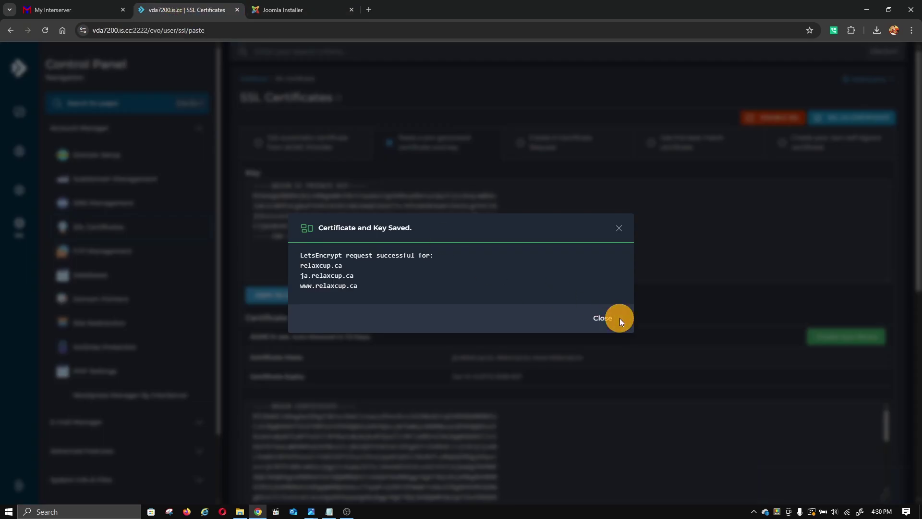
pyautogui.click(600, 317)
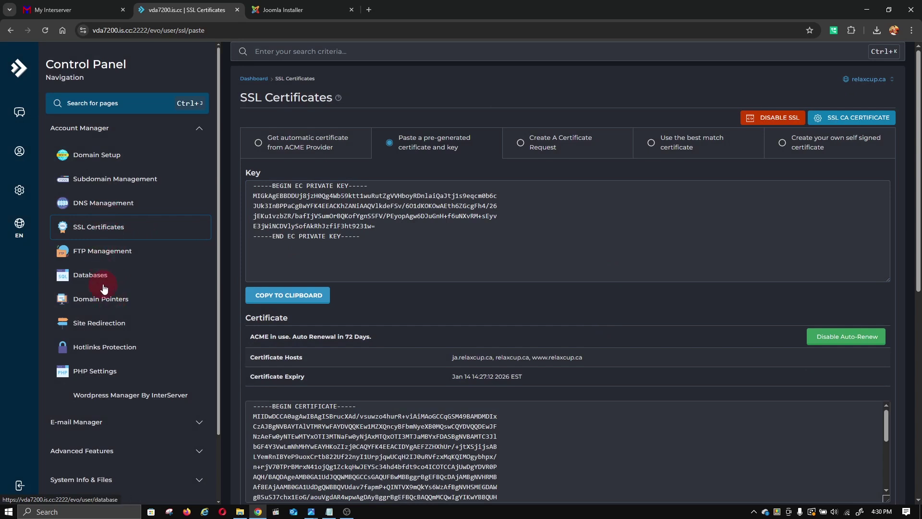
pyautogui.click(104, 287)
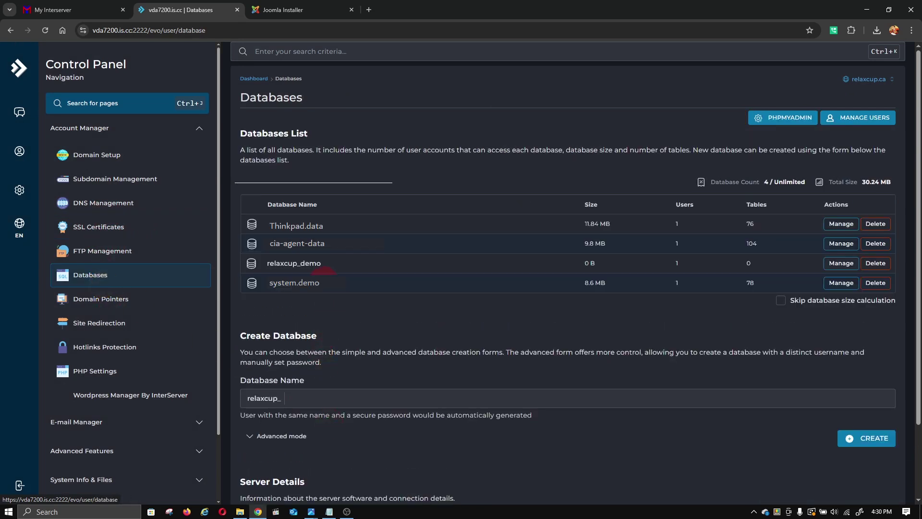
pyautogui.click(270, 264)
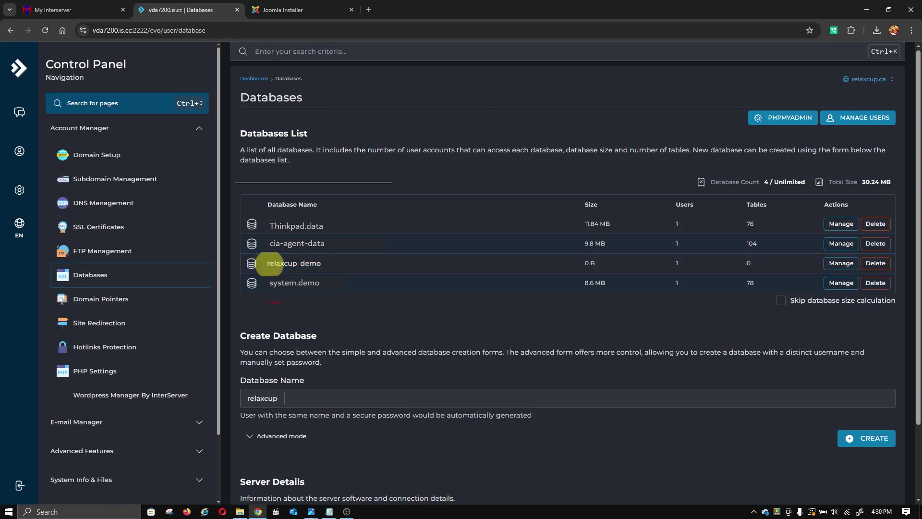
pyautogui.click(839, 264)
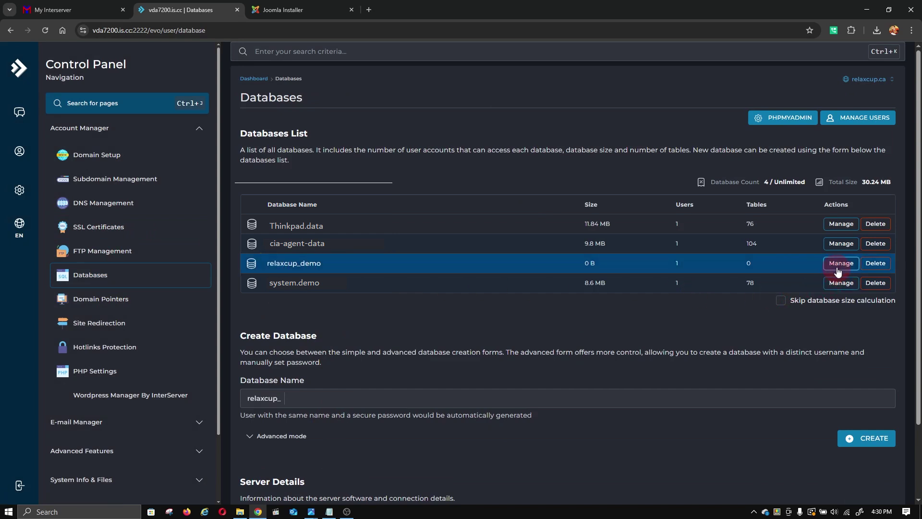
pyautogui.click(840, 264)
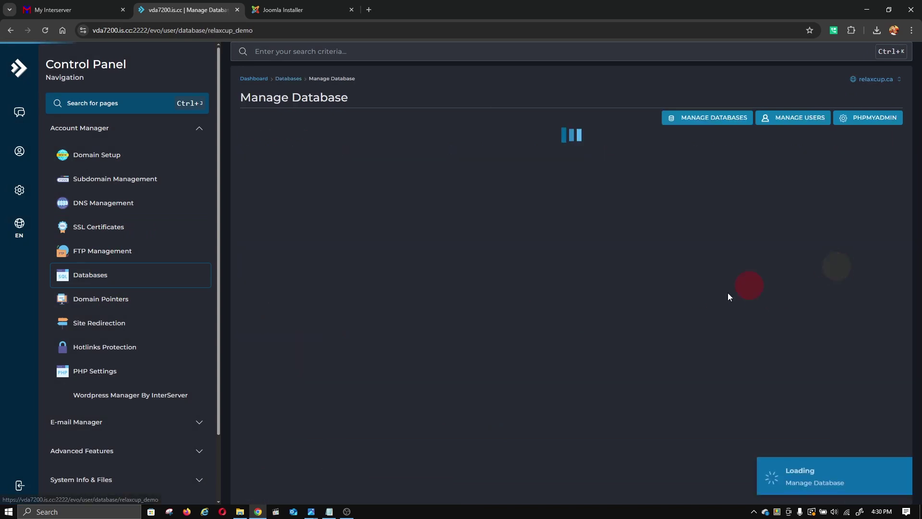
# - Open the Manage User page of the relaxcup_demo database user from the users list
pyautogui.scroll(-2, 395, 380)
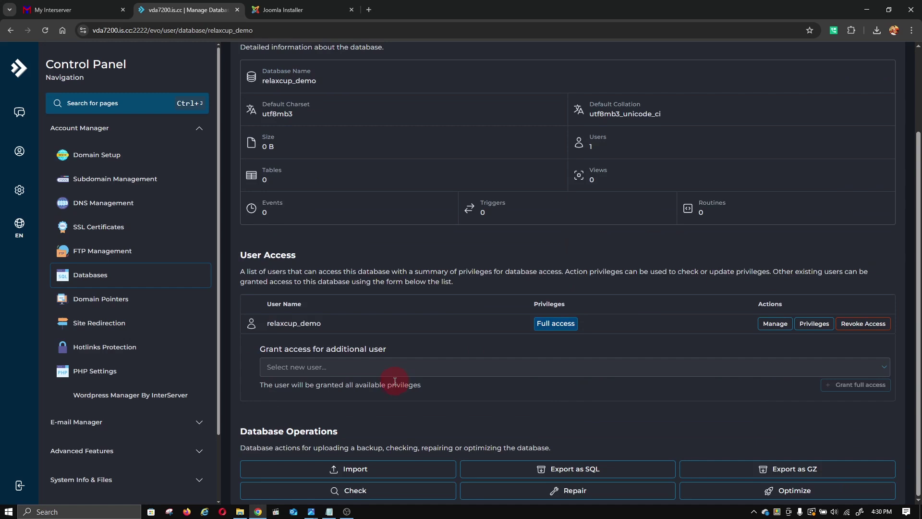
pyautogui.scroll(2, 395, 380)
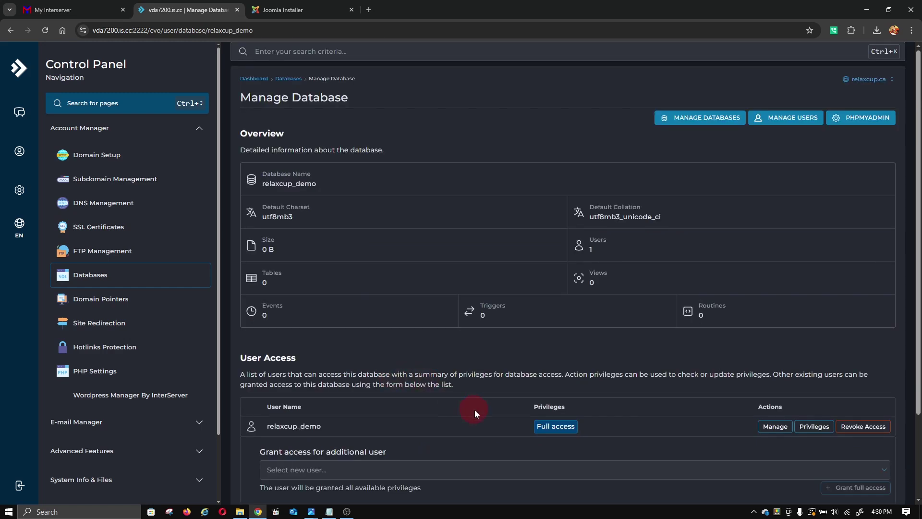
pyautogui.scroll(-2, 474, 410)
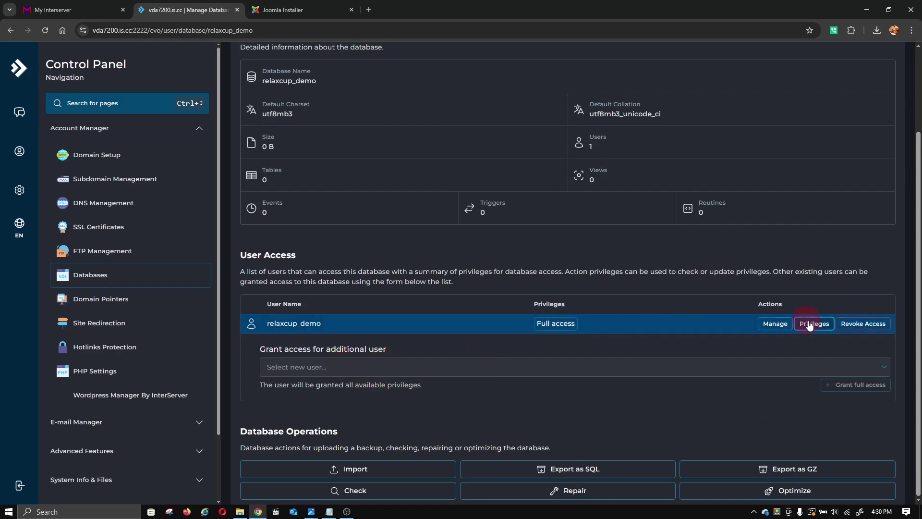
pyautogui.click(775, 324)
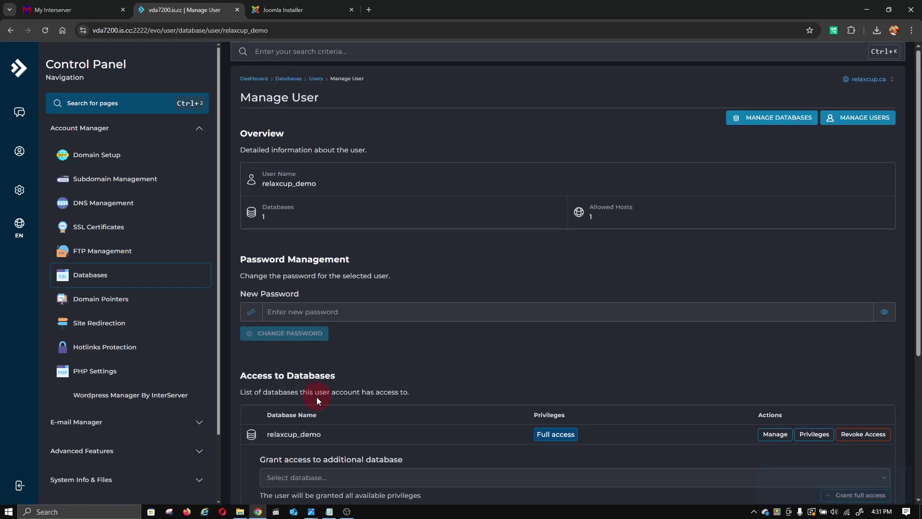
pyautogui.scroll(-3, 335, 315)
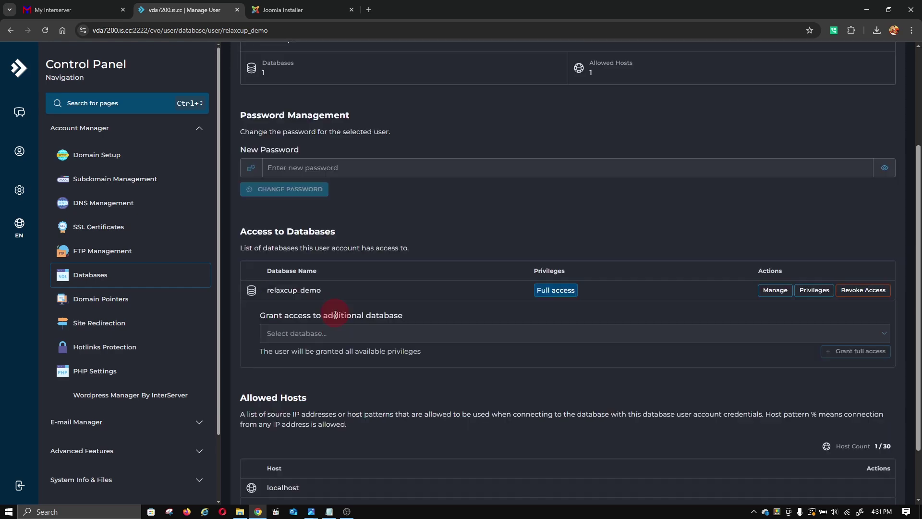
pyautogui.scroll(-2, 367, 408)
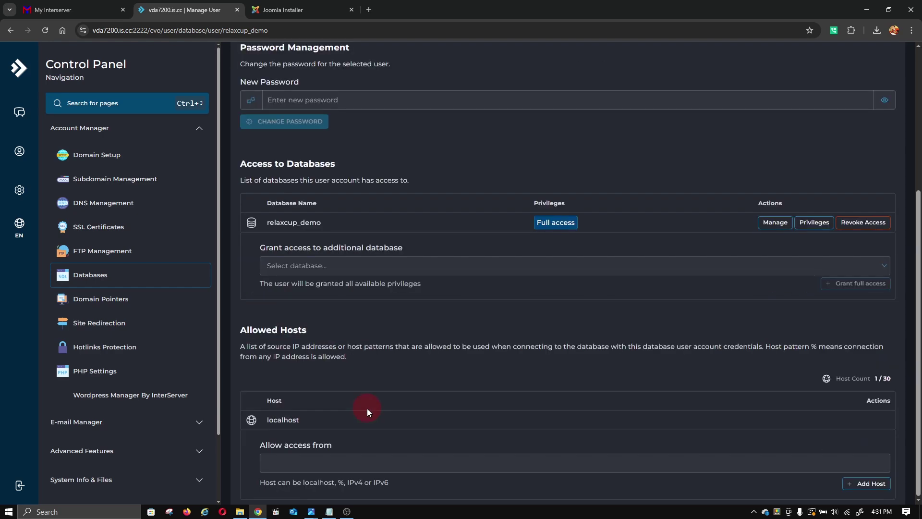
pyautogui.click(875, 123)
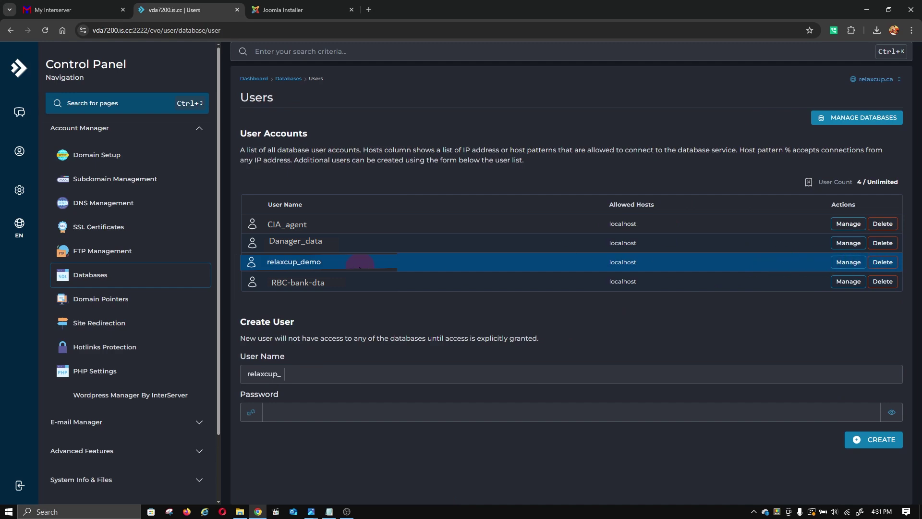
pyautogui.click(848, 273)
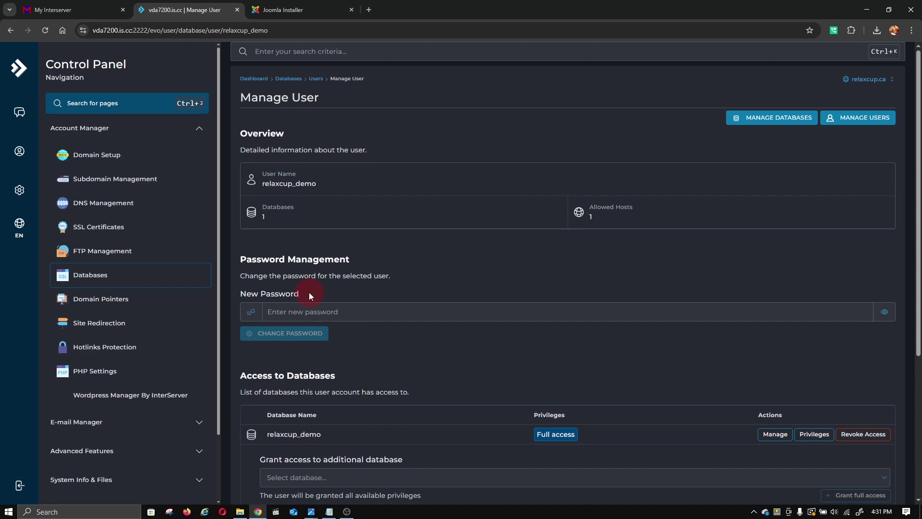
# - Set and verify a new password for the relaxcup_demo database user, copying it before applying
pyautogui.click(278, 311)
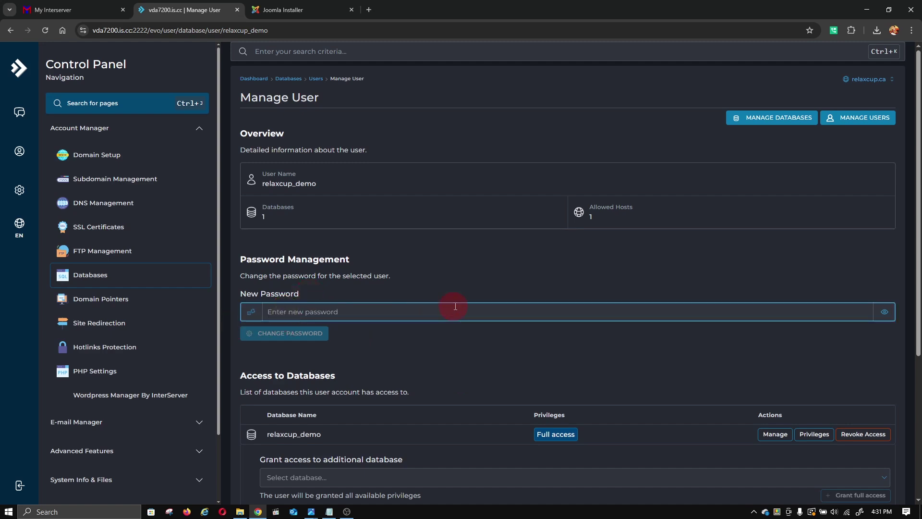
pyautogui.write('****123456')
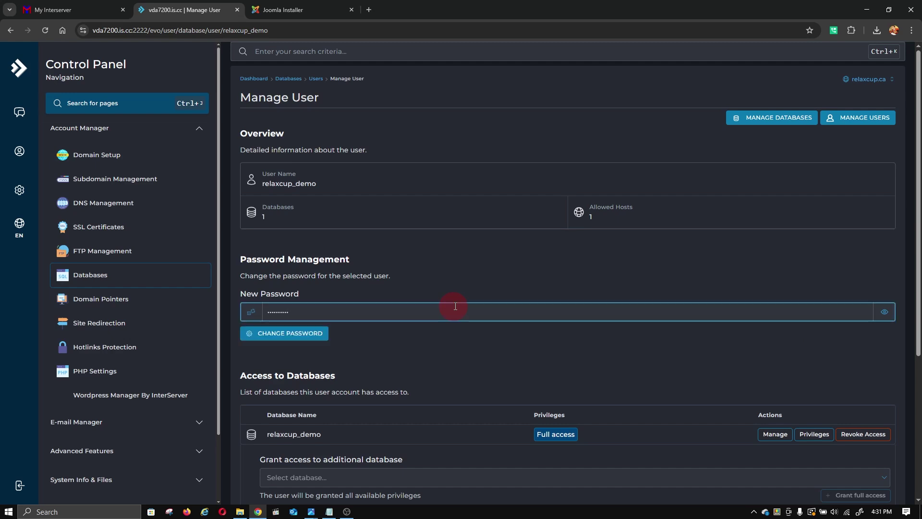
pyautogui.click(884, 311)
pyautogui.click(424, 317)
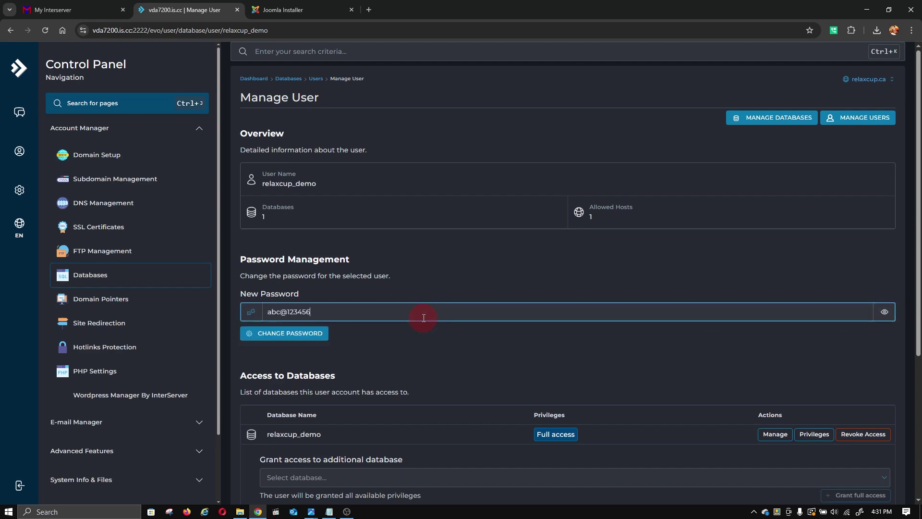
pyautogui.write('demo123')
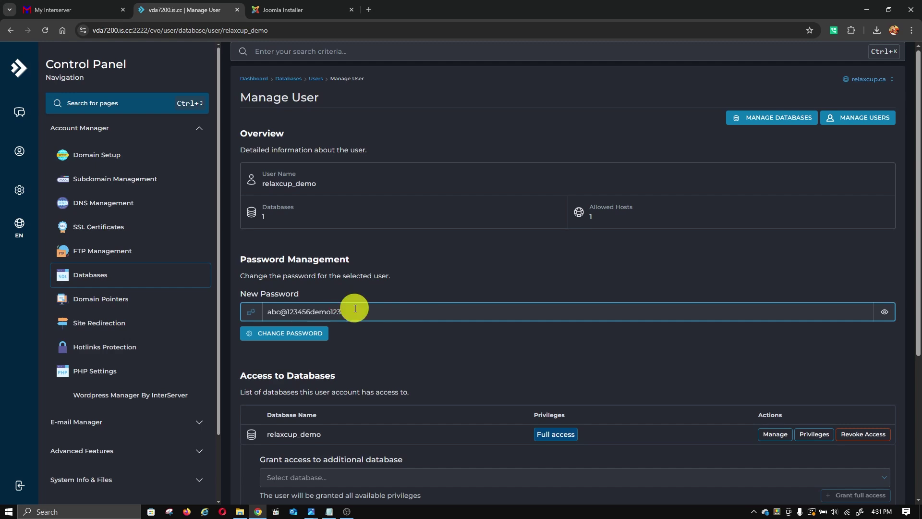
pyautogui.rightClick(275, 312)
pyautogui.click(366, 119)
pyautogui.hotkey('ctrl', 'c')
pyautogui.click(294, 342)
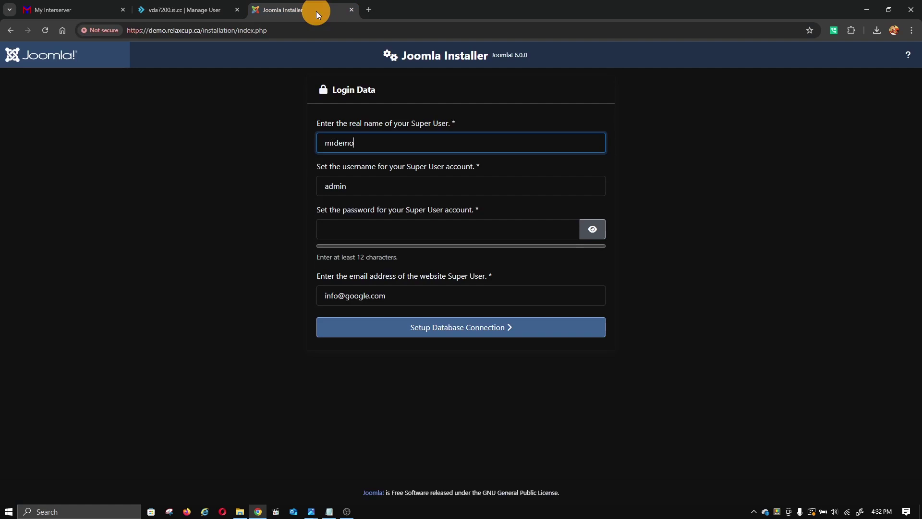
# - Update the saved connection notes with the new password and paste it as the Super User password
pyautogui.click(315, 11)
pyautogui.click(329, 511)
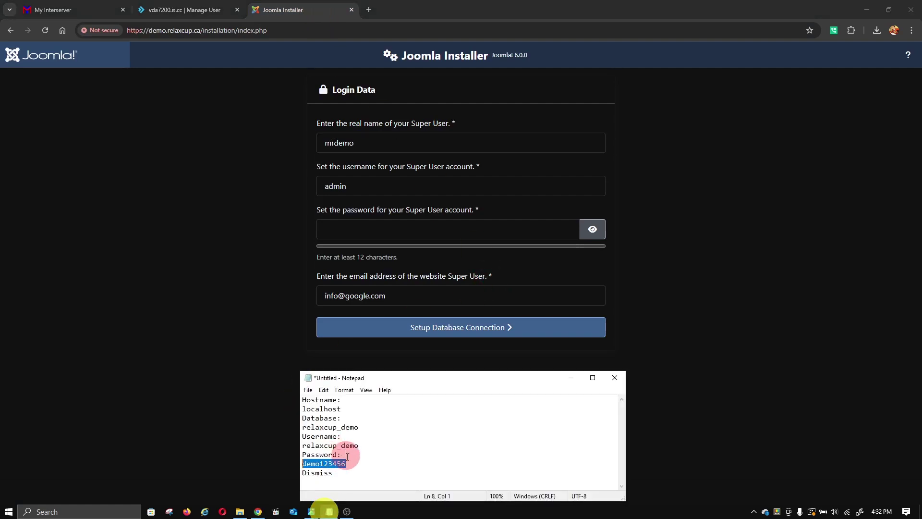
pyautogui.rightClick(327, 469)
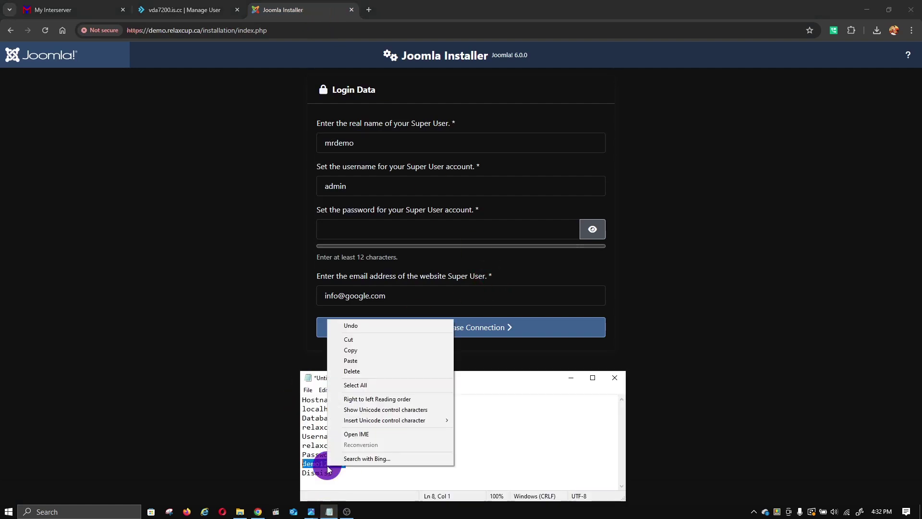
pyautogui.click(364, 361)
pyautogui.click(297, 304)
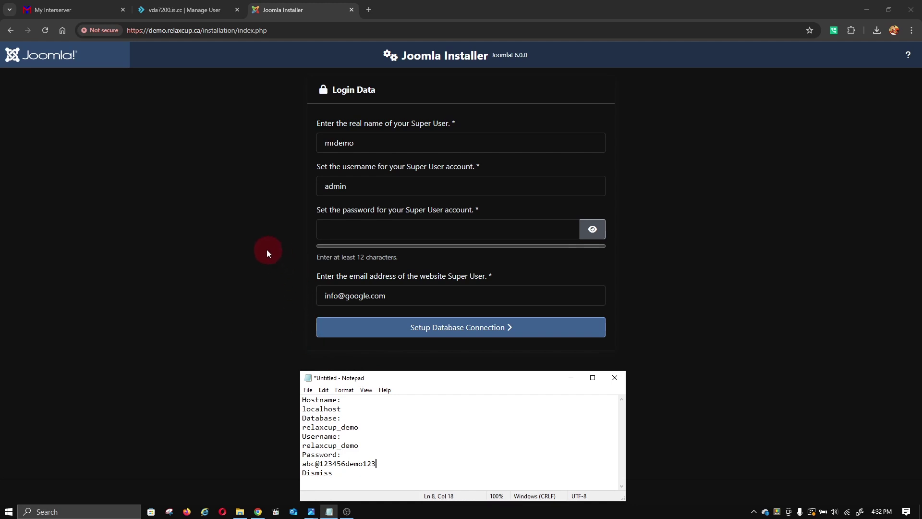
pyautogui.rightClick(340, 234)
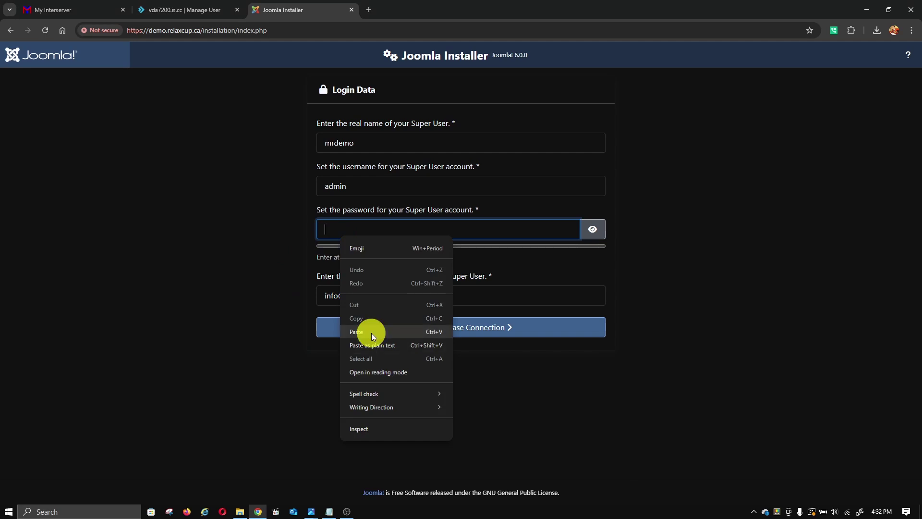
pyautogui.click(370, 333)
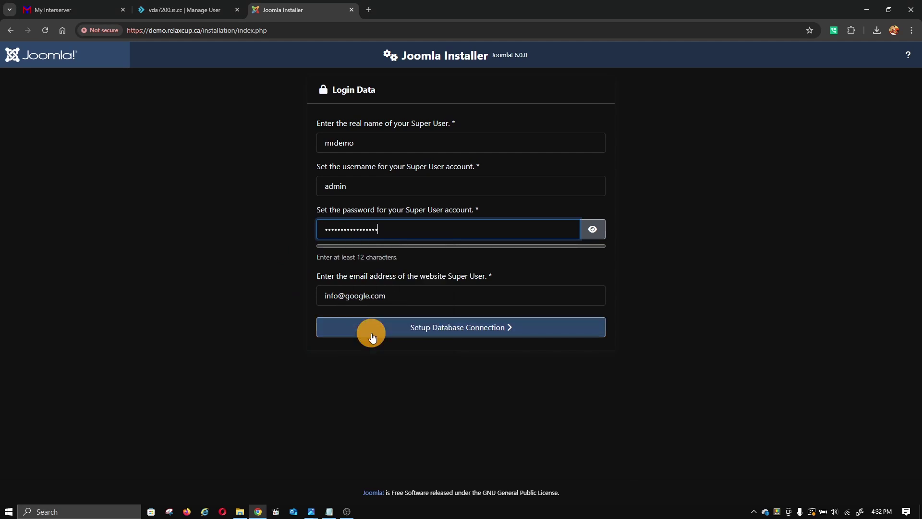
# - Paste the new database password into the database connection settings, verify it, and install Joomla
pyautogui.click(418, 330)
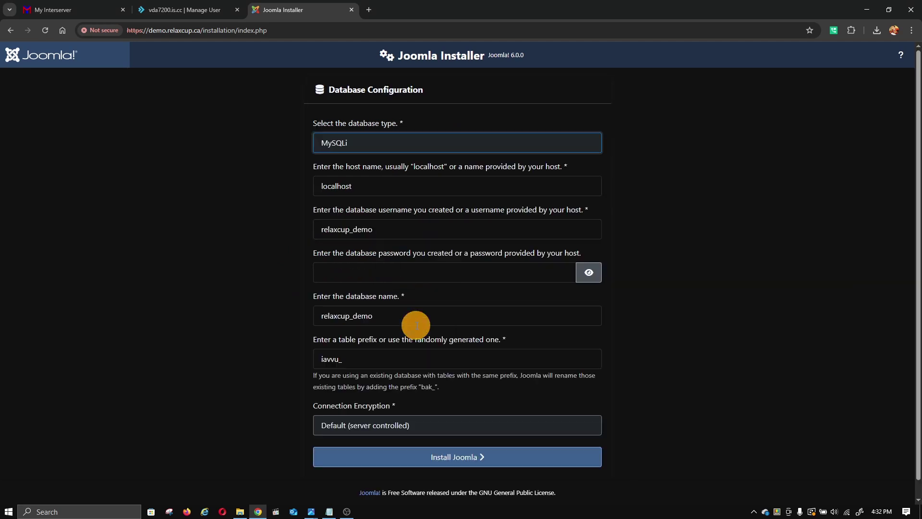
pyautogui.click(359, 278)
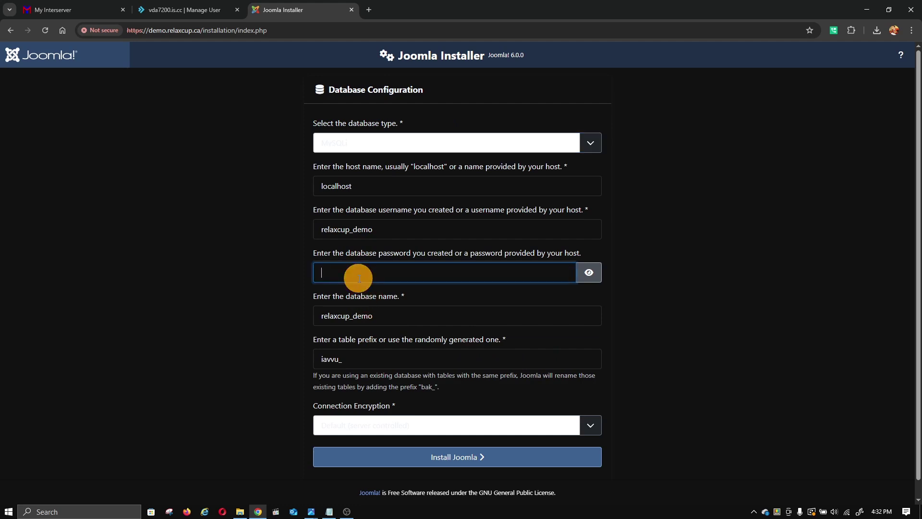
pyautogui.rightClick(359, 277)
pyautogui.click(376, 371)
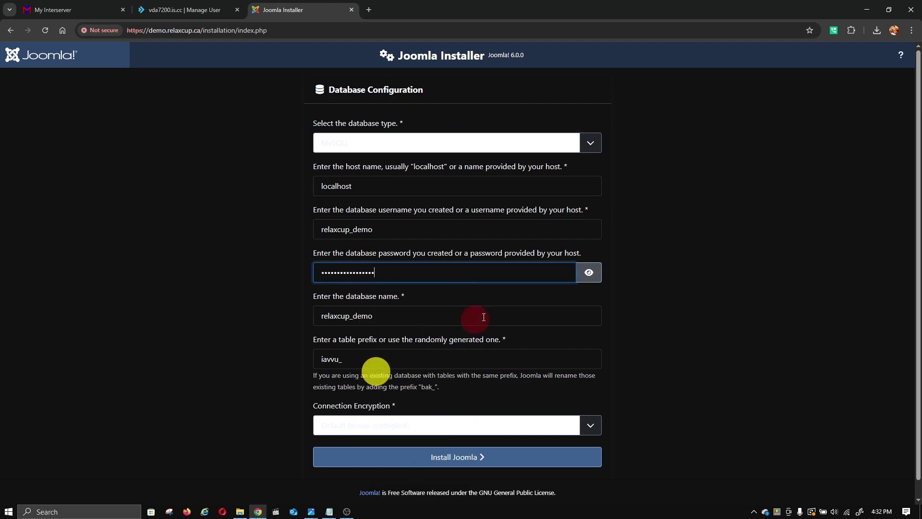
pyautogui.click(588, 271)
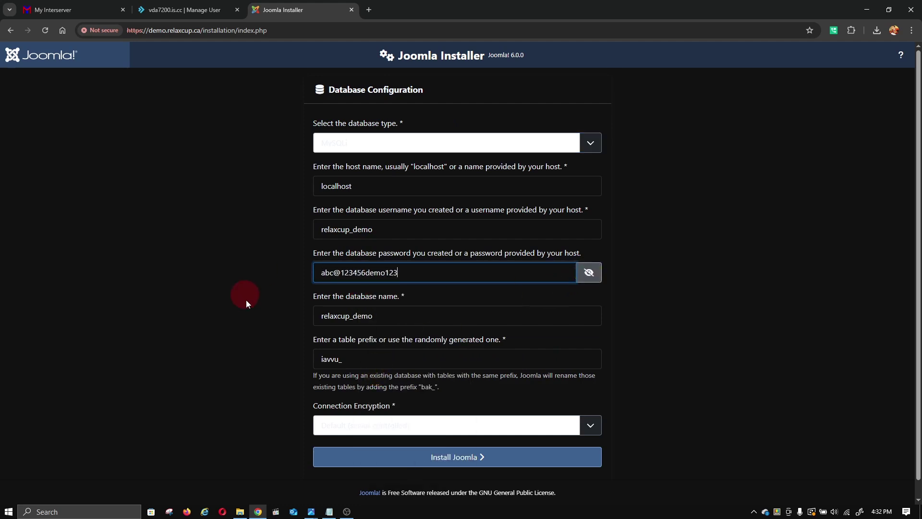
pyautogui.click(365, 456)
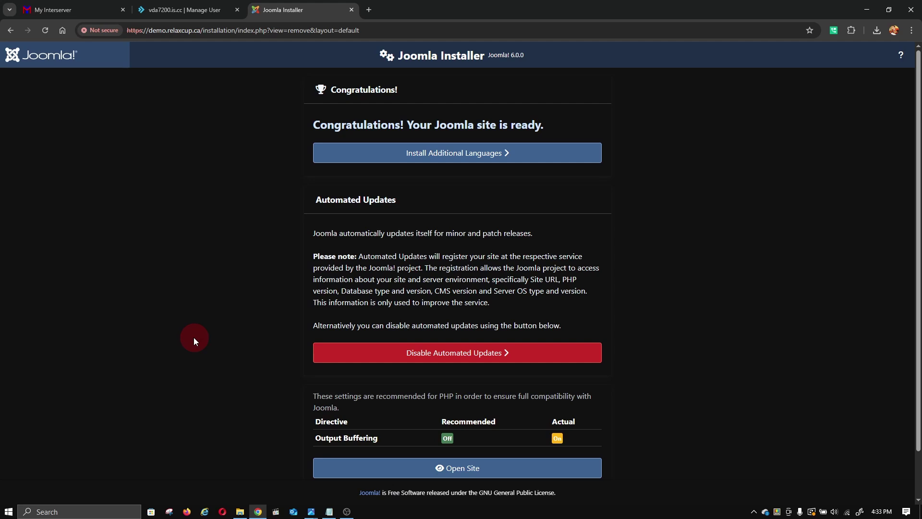
# - Open the newly installed demo.relaxcup.ca site from the Congratulations page
pyautogui.click(362, 475)
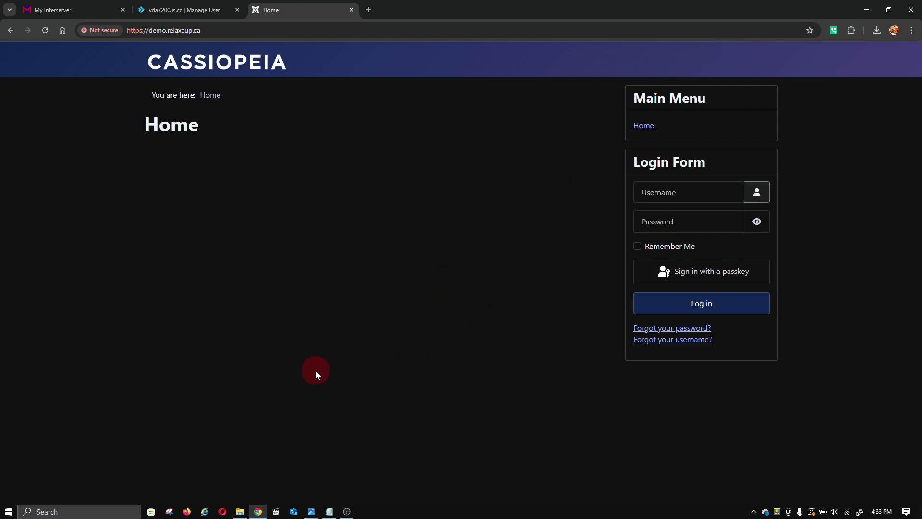
# - Return to the DirectAdmin dashboard and open FTP Management for relaxcup.ca
pyautogui.click(201, 11)
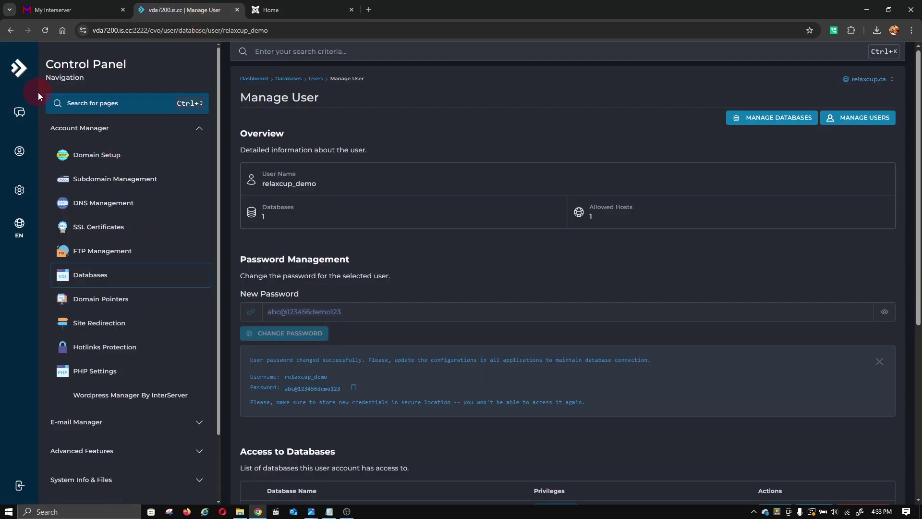
pyautogui.click(19, 68)
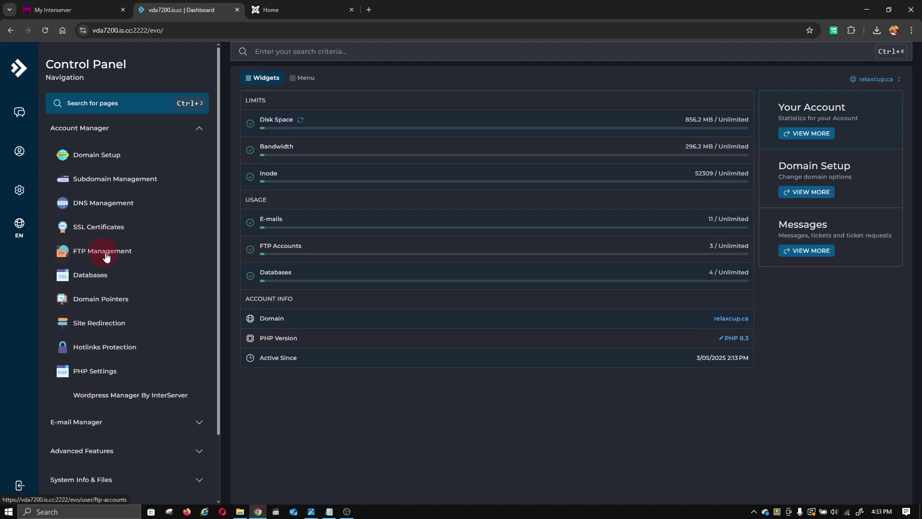
pyautogui.click(86, 257)
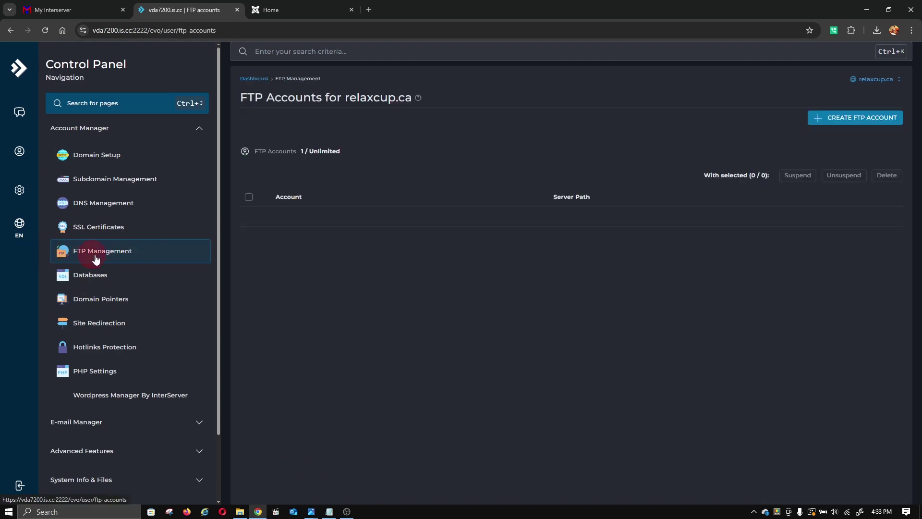
pyautogui.click(353, 513)
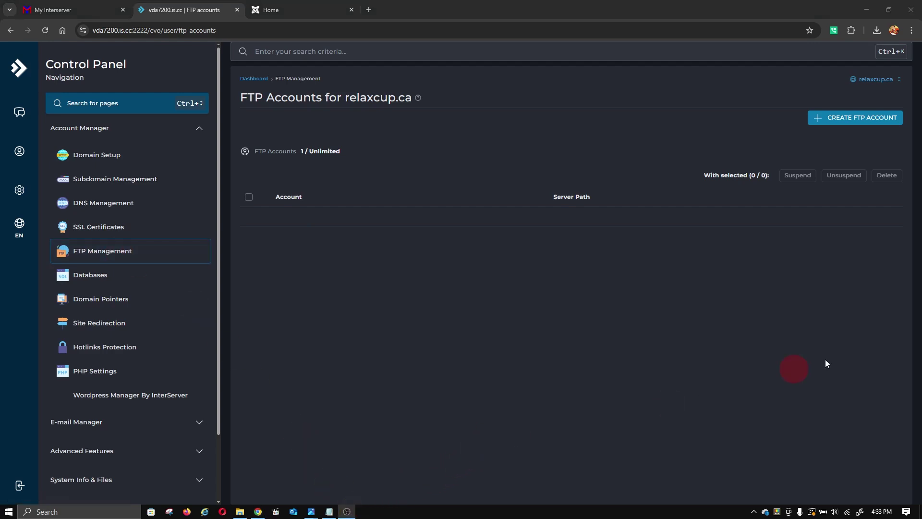
pyautogui.click(873, 347)
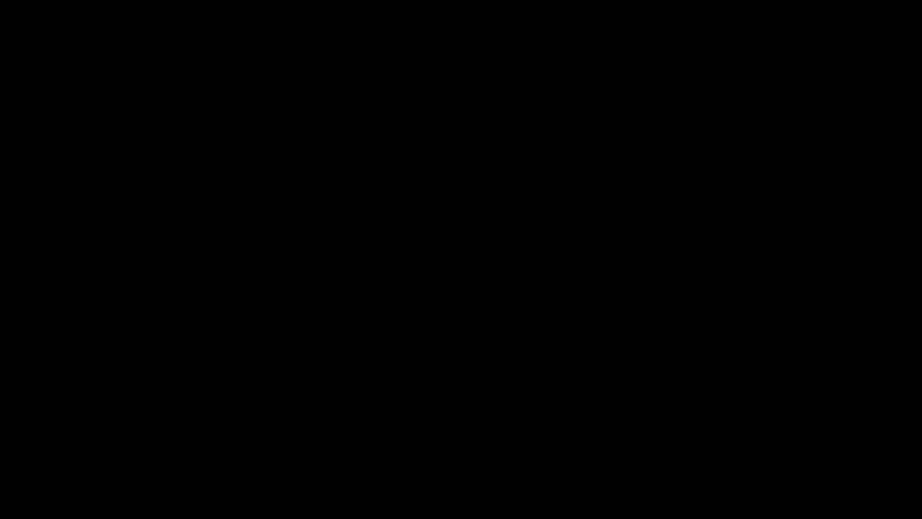